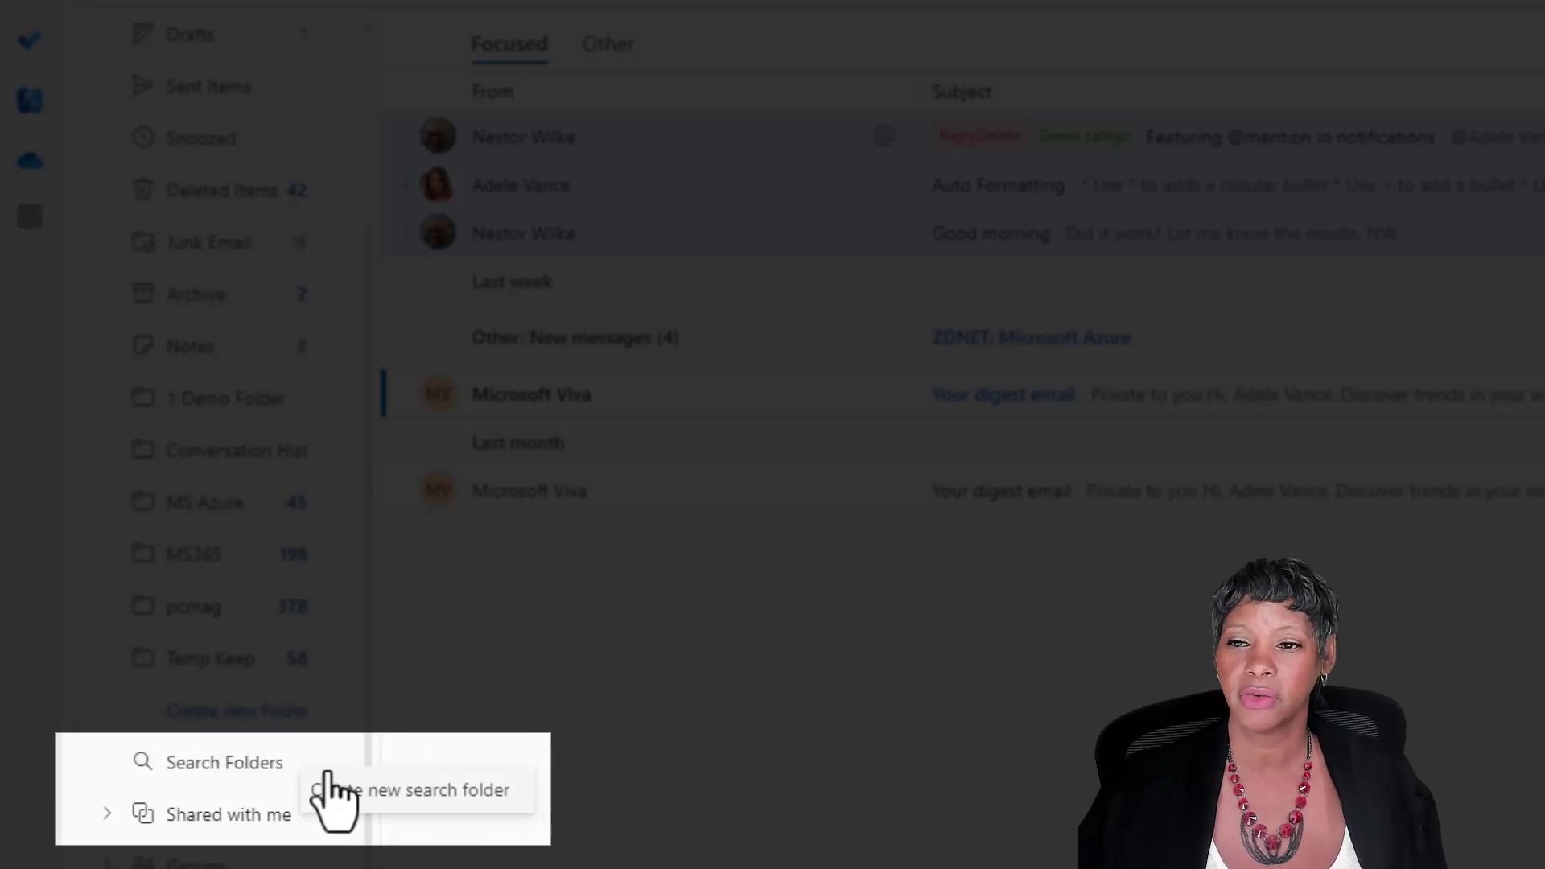
Step: Create an Unread mail search folder and expand Search Folders to show its 687 unread messages
click(425, 792)
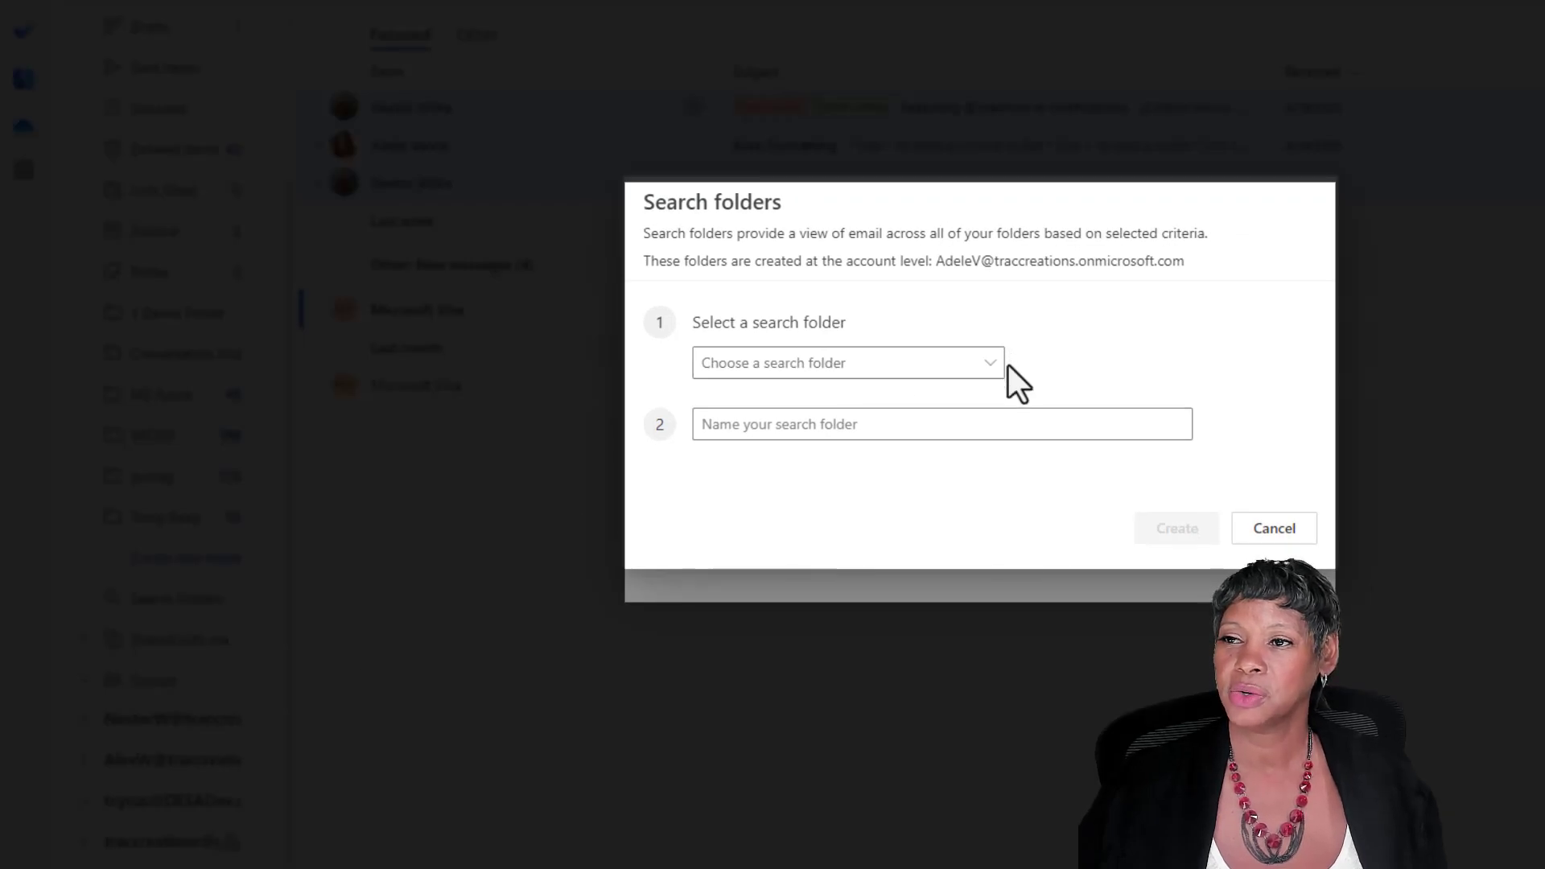
click(992, 371)
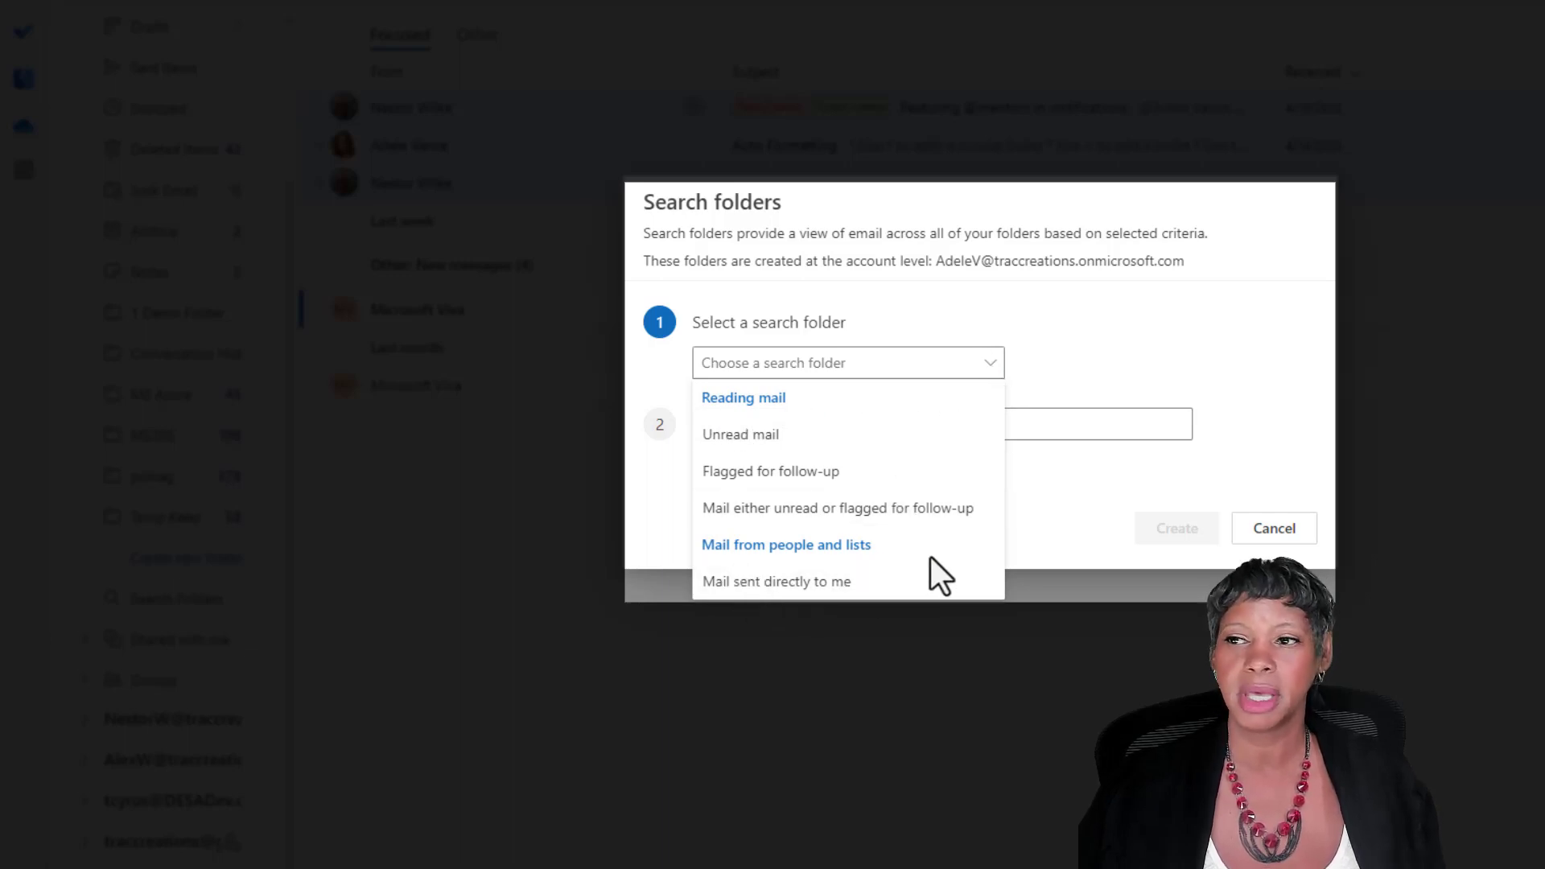
click(792, 438)
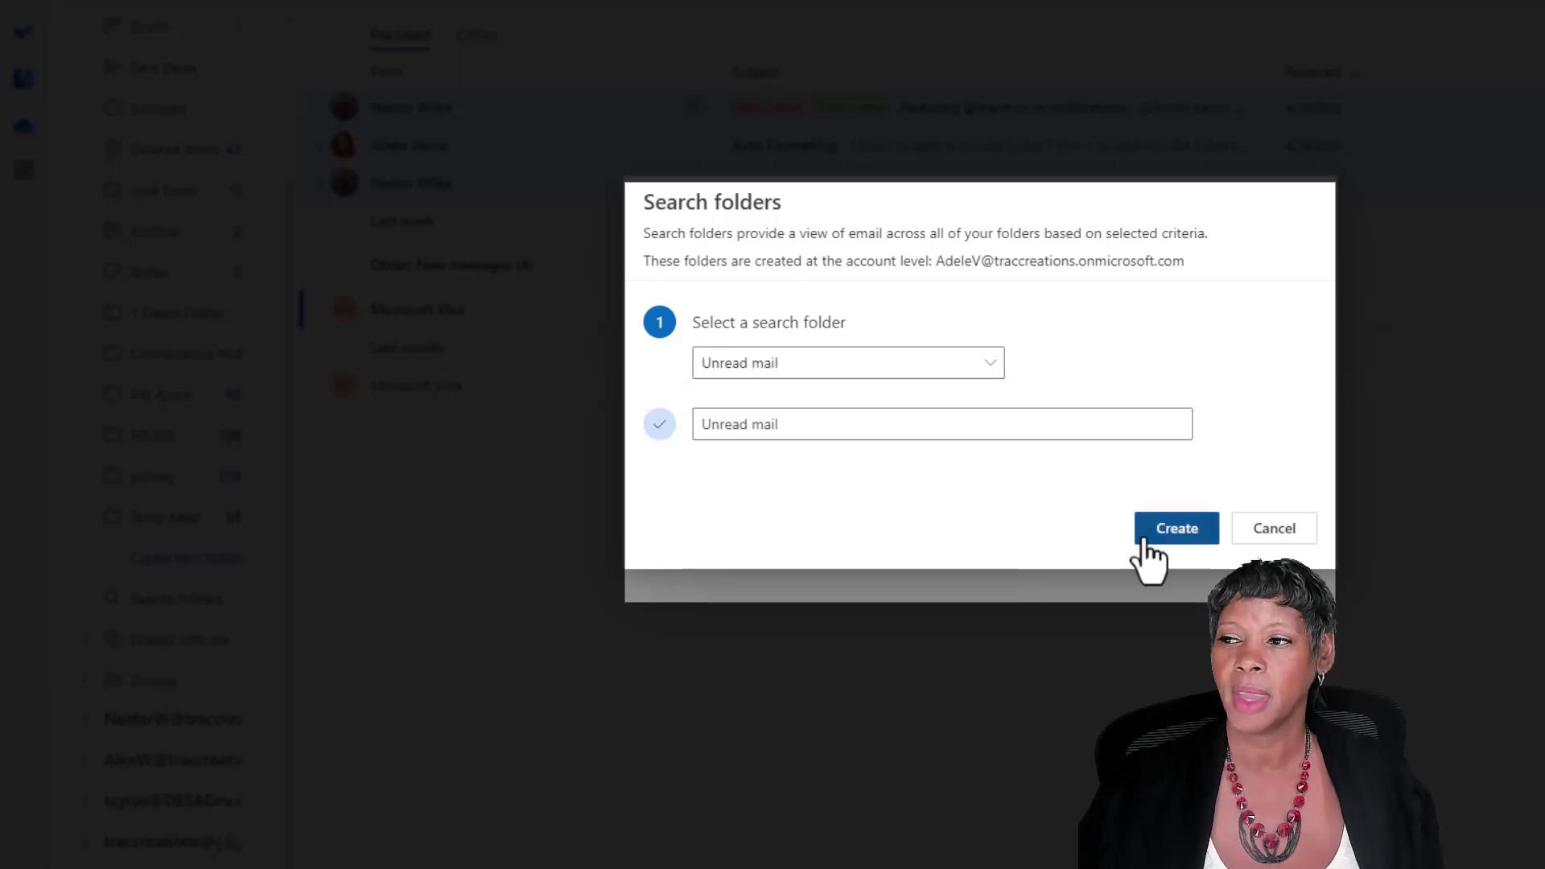
click(1175, 537)
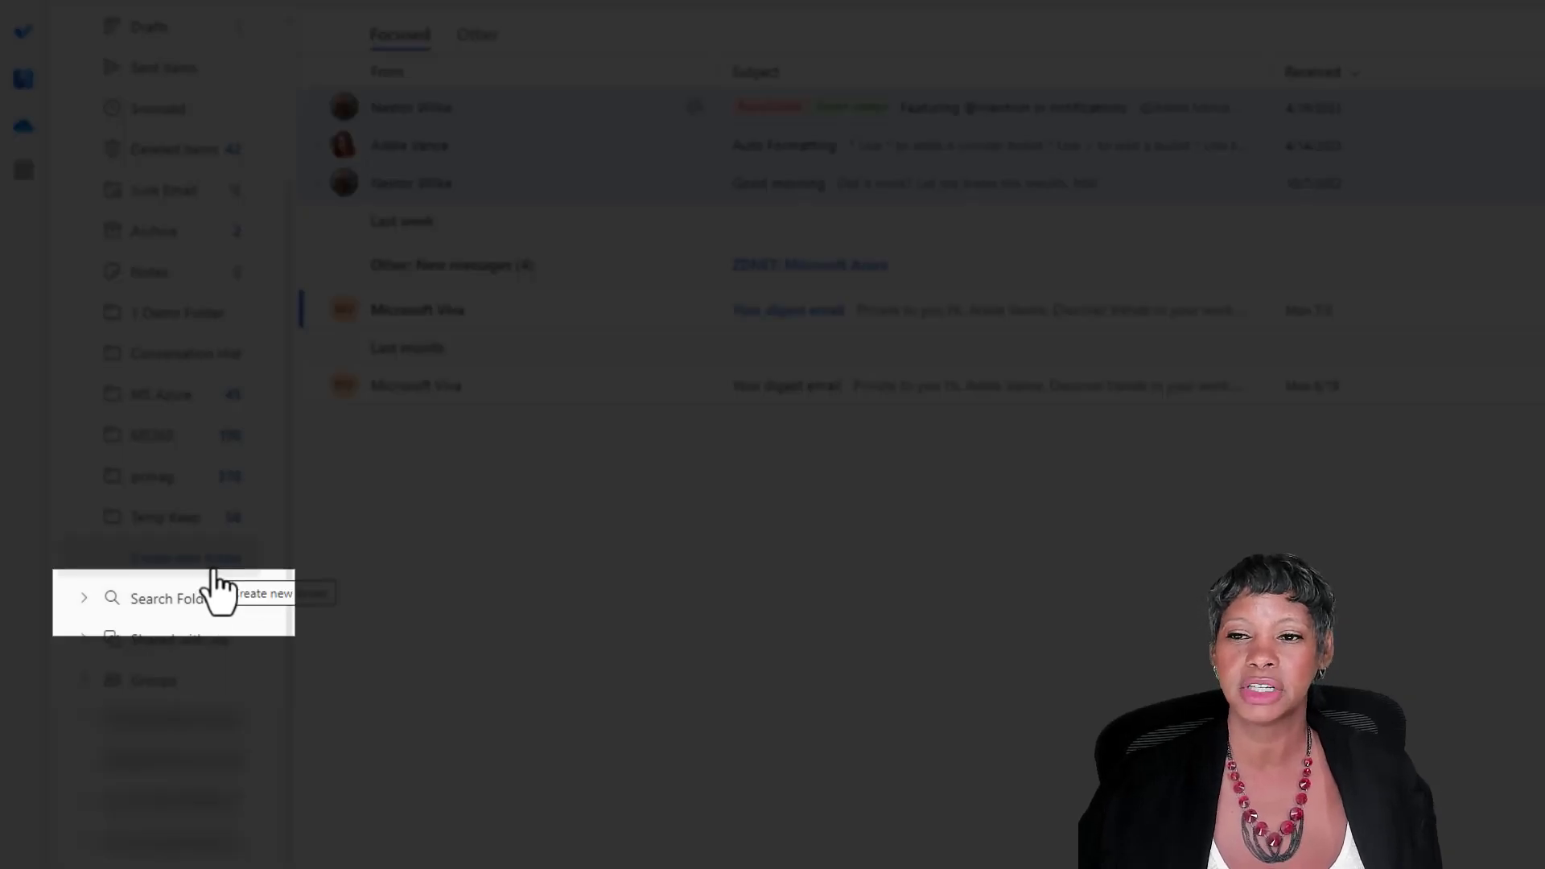
click(84, 600)
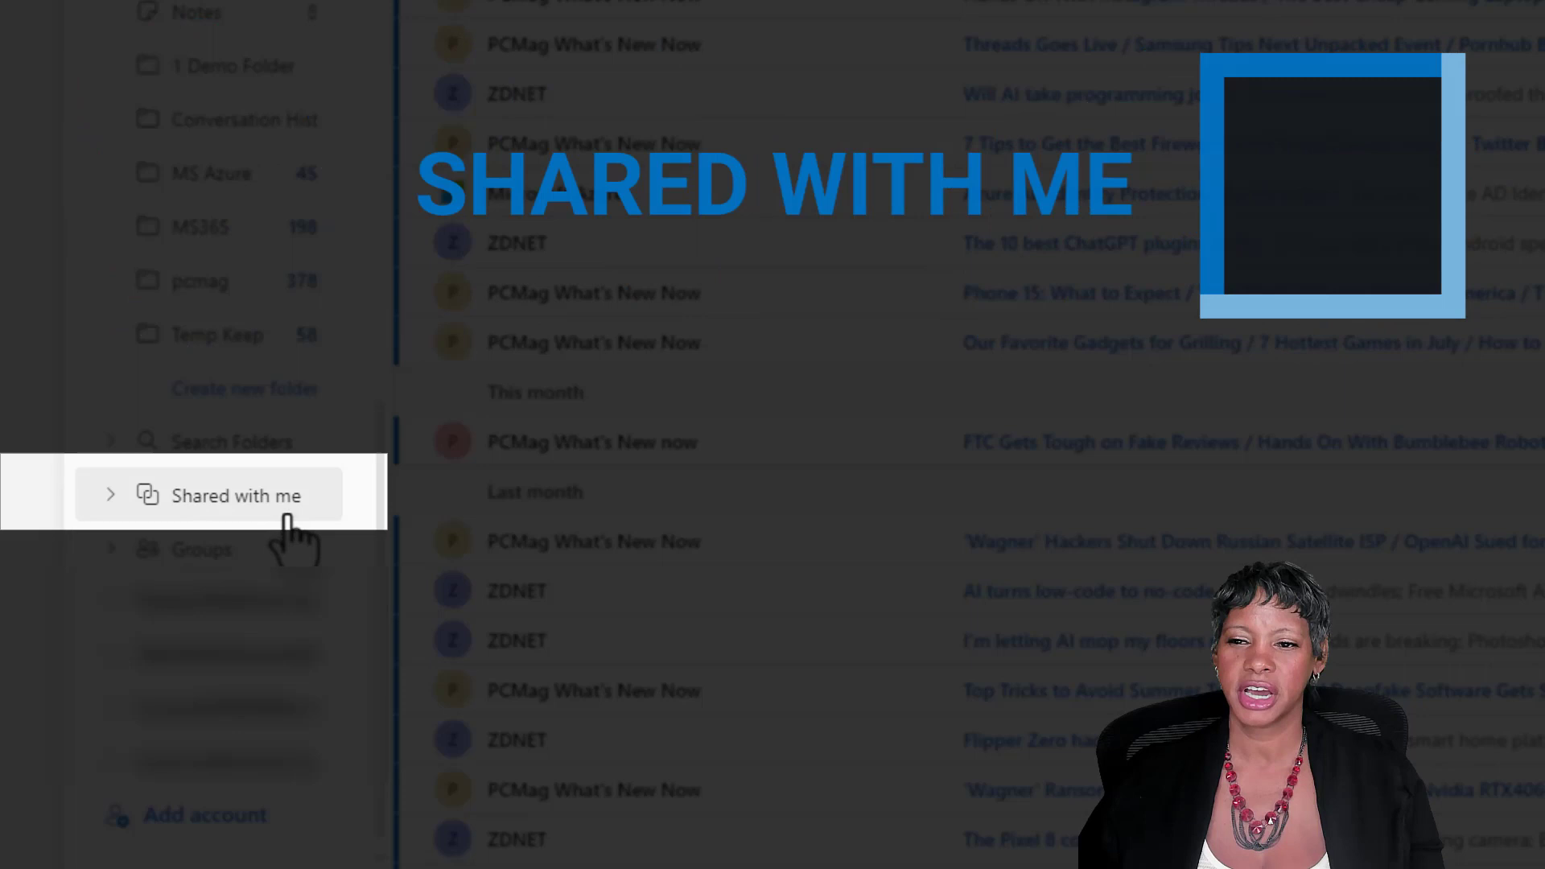
Step: Expand Shared with me, then briefly expand and collapse the TestAgain mailbox's folders
click(103, 516)
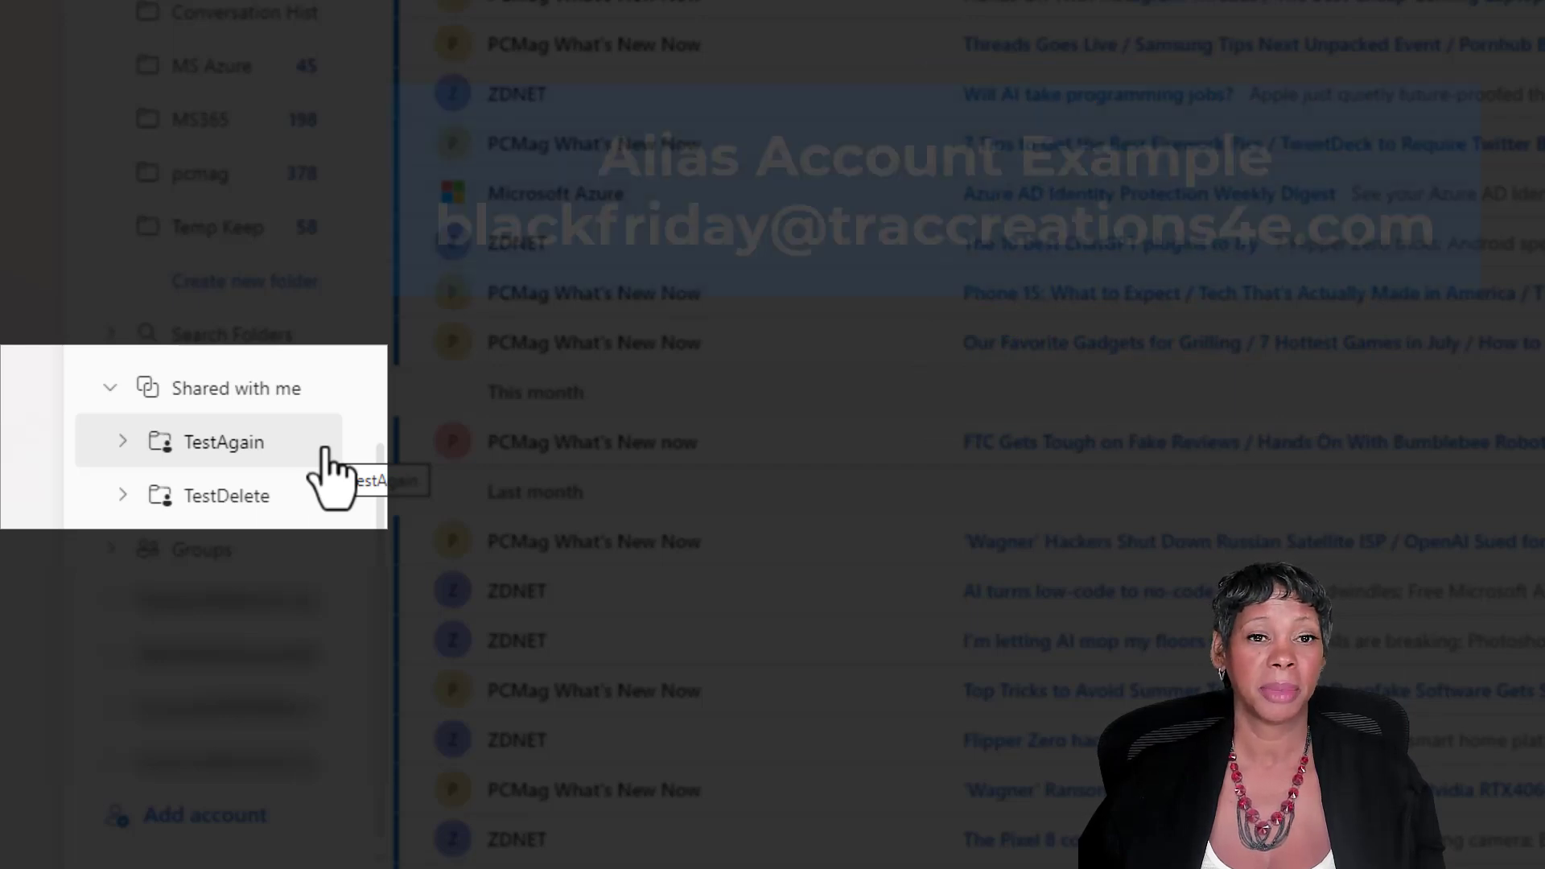
click(325, 450)
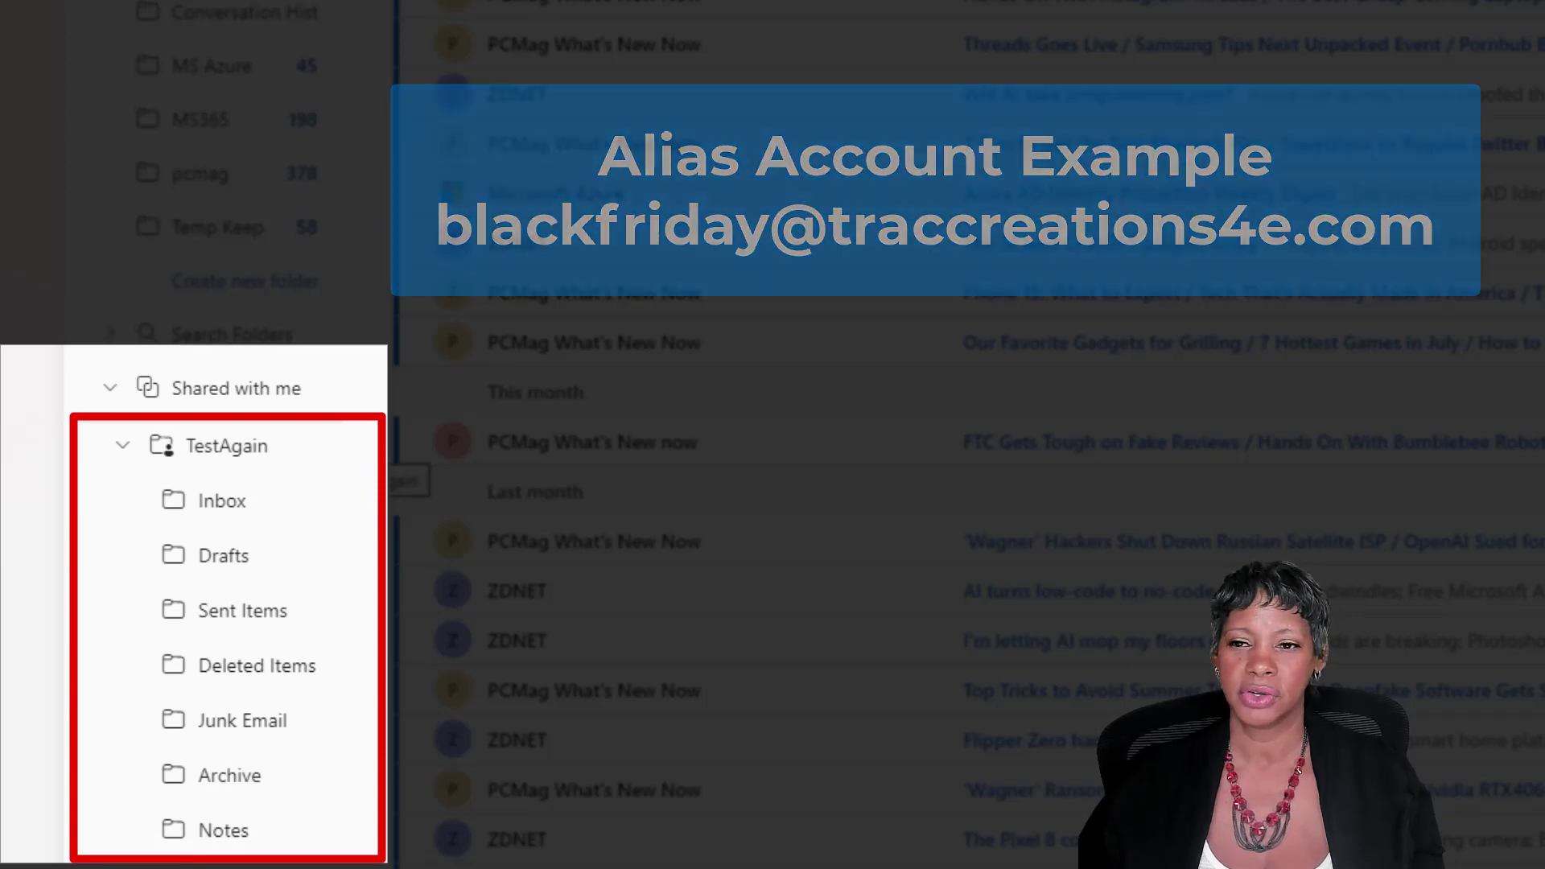
click(318, 445)
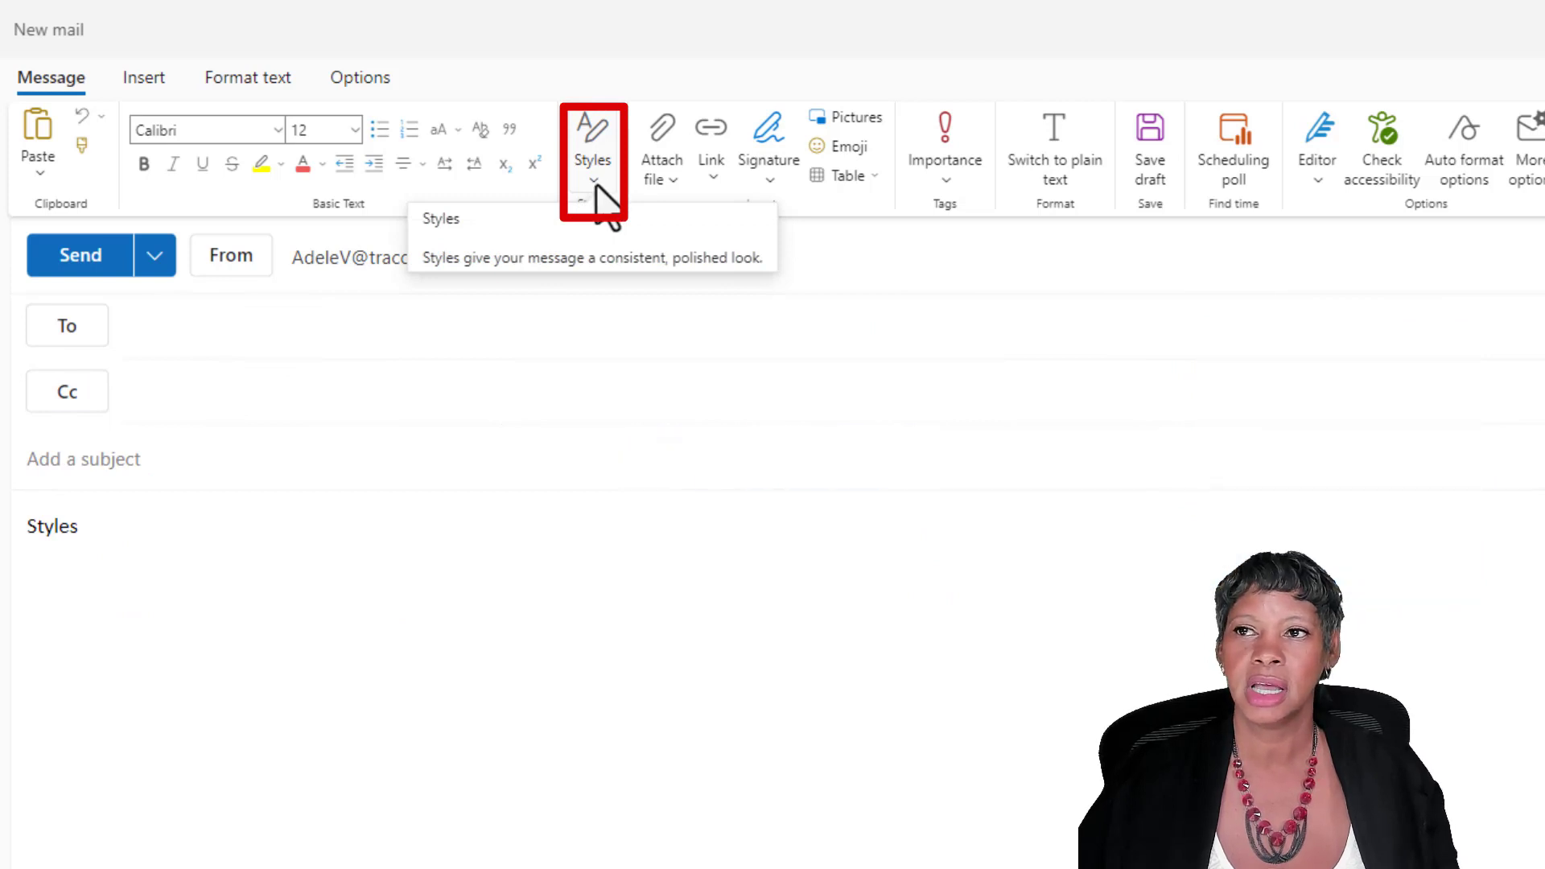
Step: Show the Styles list, select the word 'Styles' in the message body, and bring up Format text
click(595, 182)
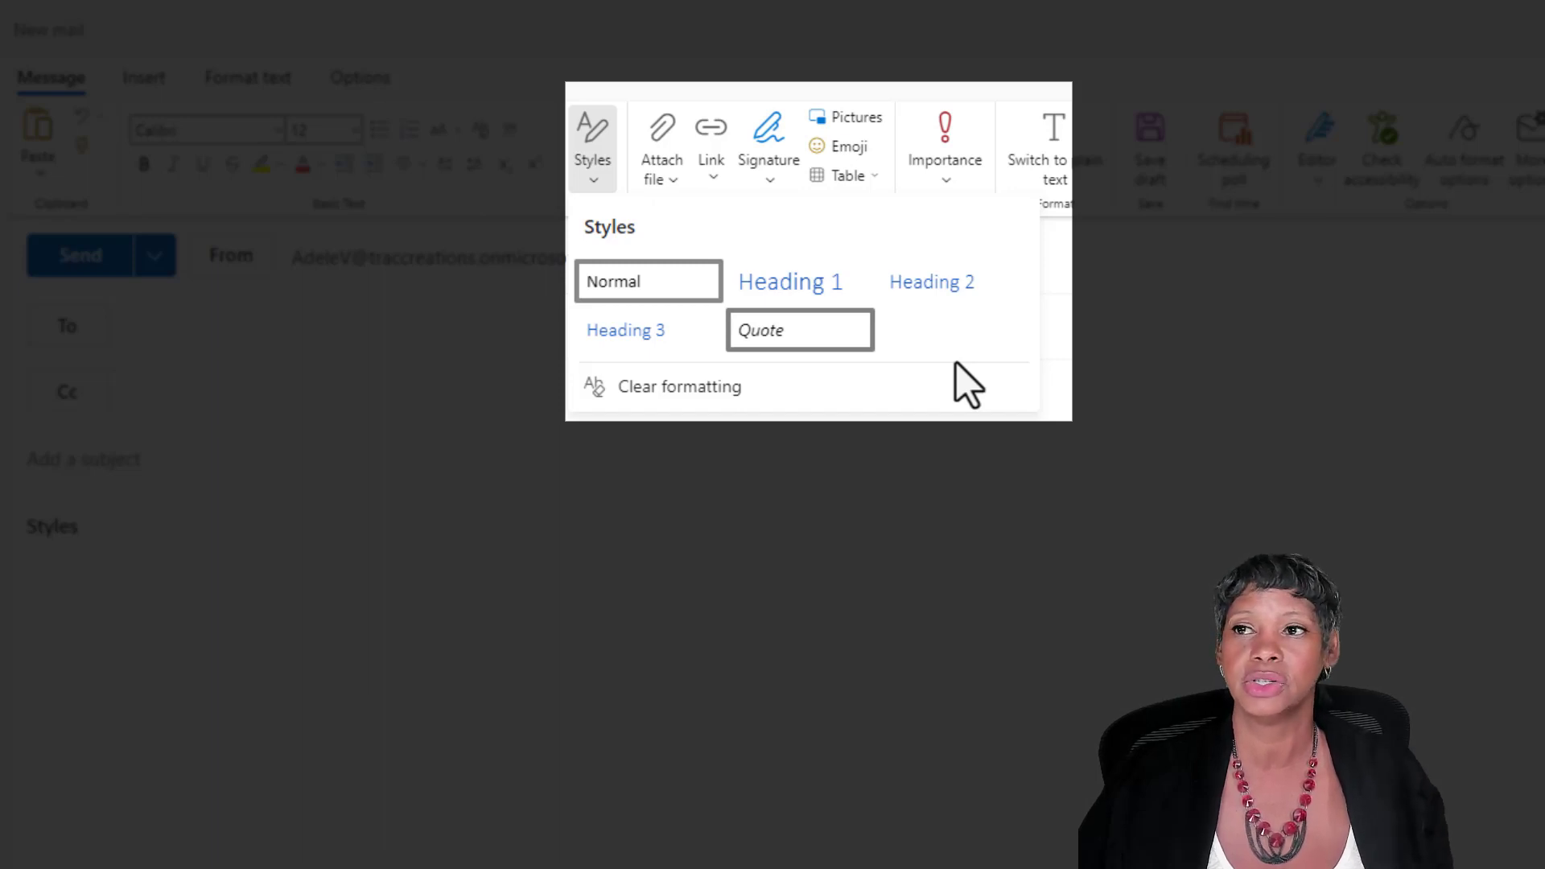
drag(84, 527, 8, 524)
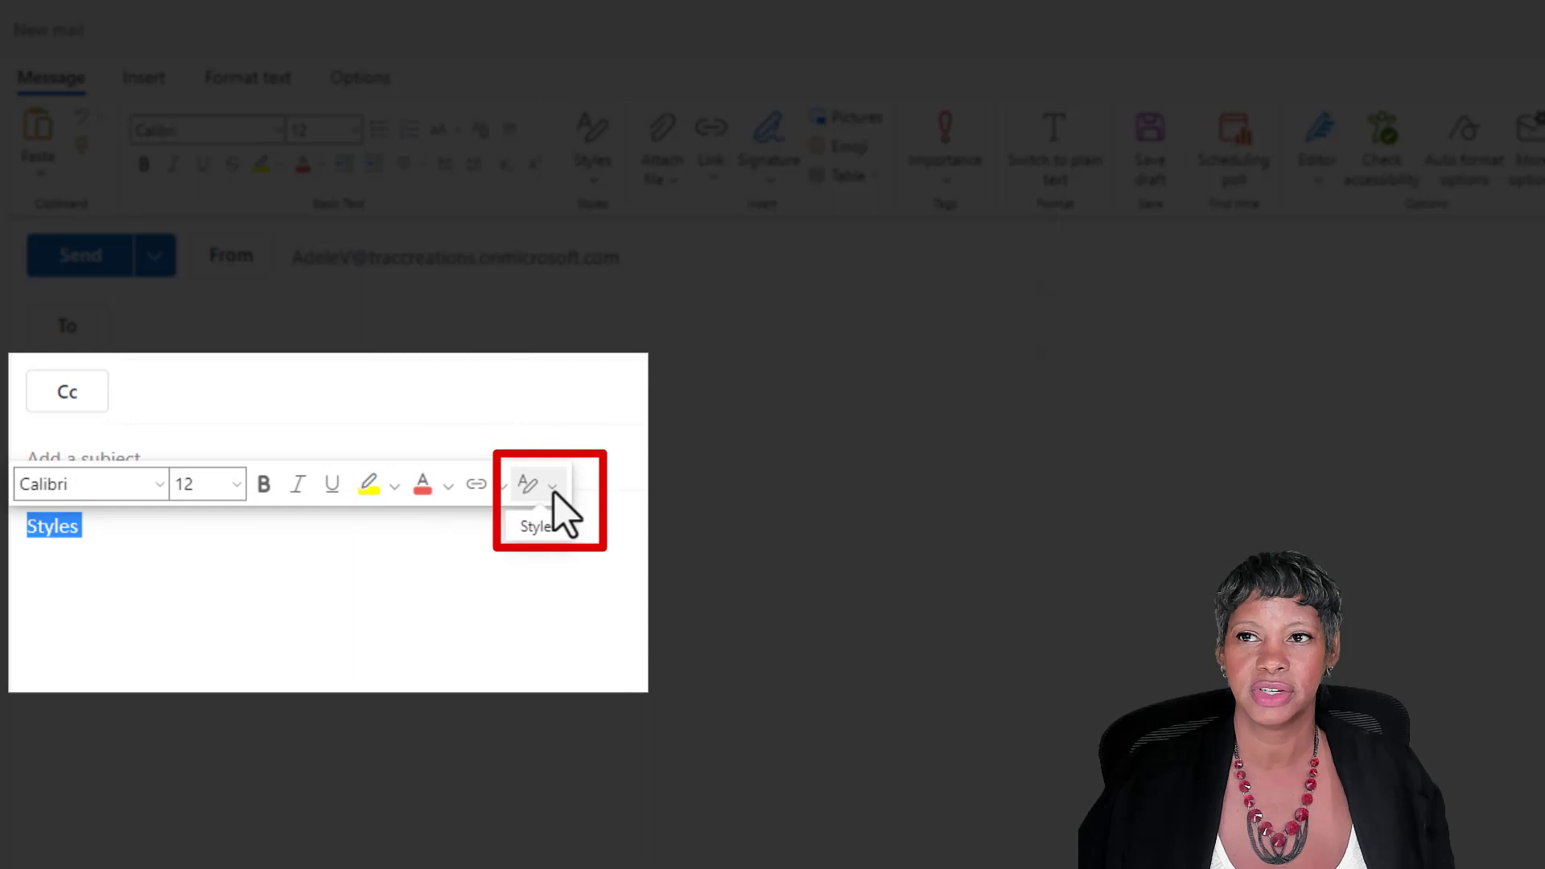
click(246, 81)
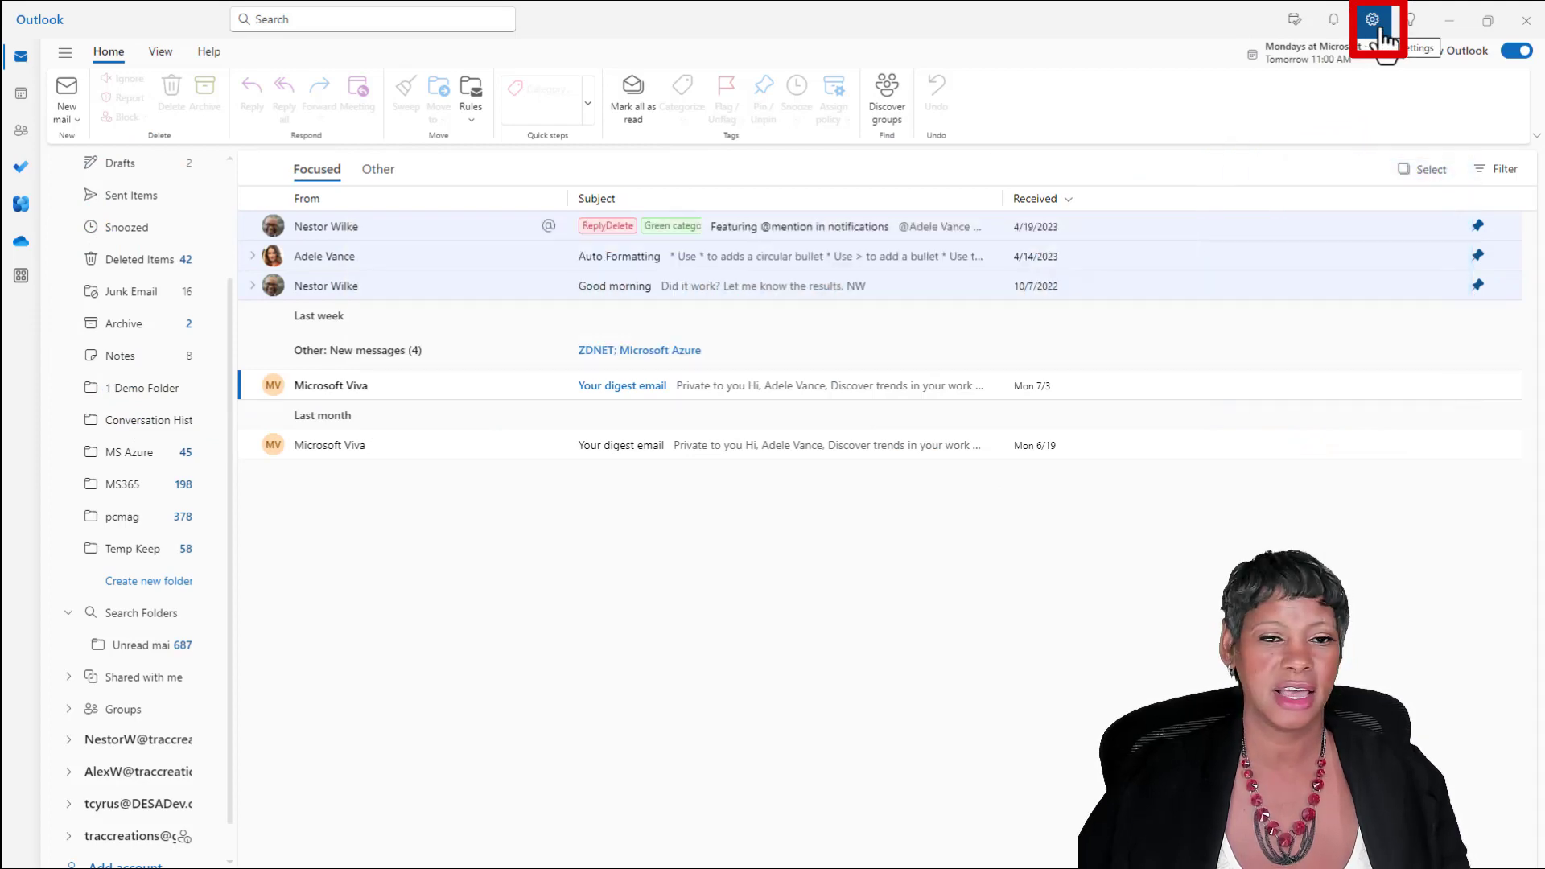
Step: Open Settings from the gear icon, then again through View > View settings
click(1382, 32)
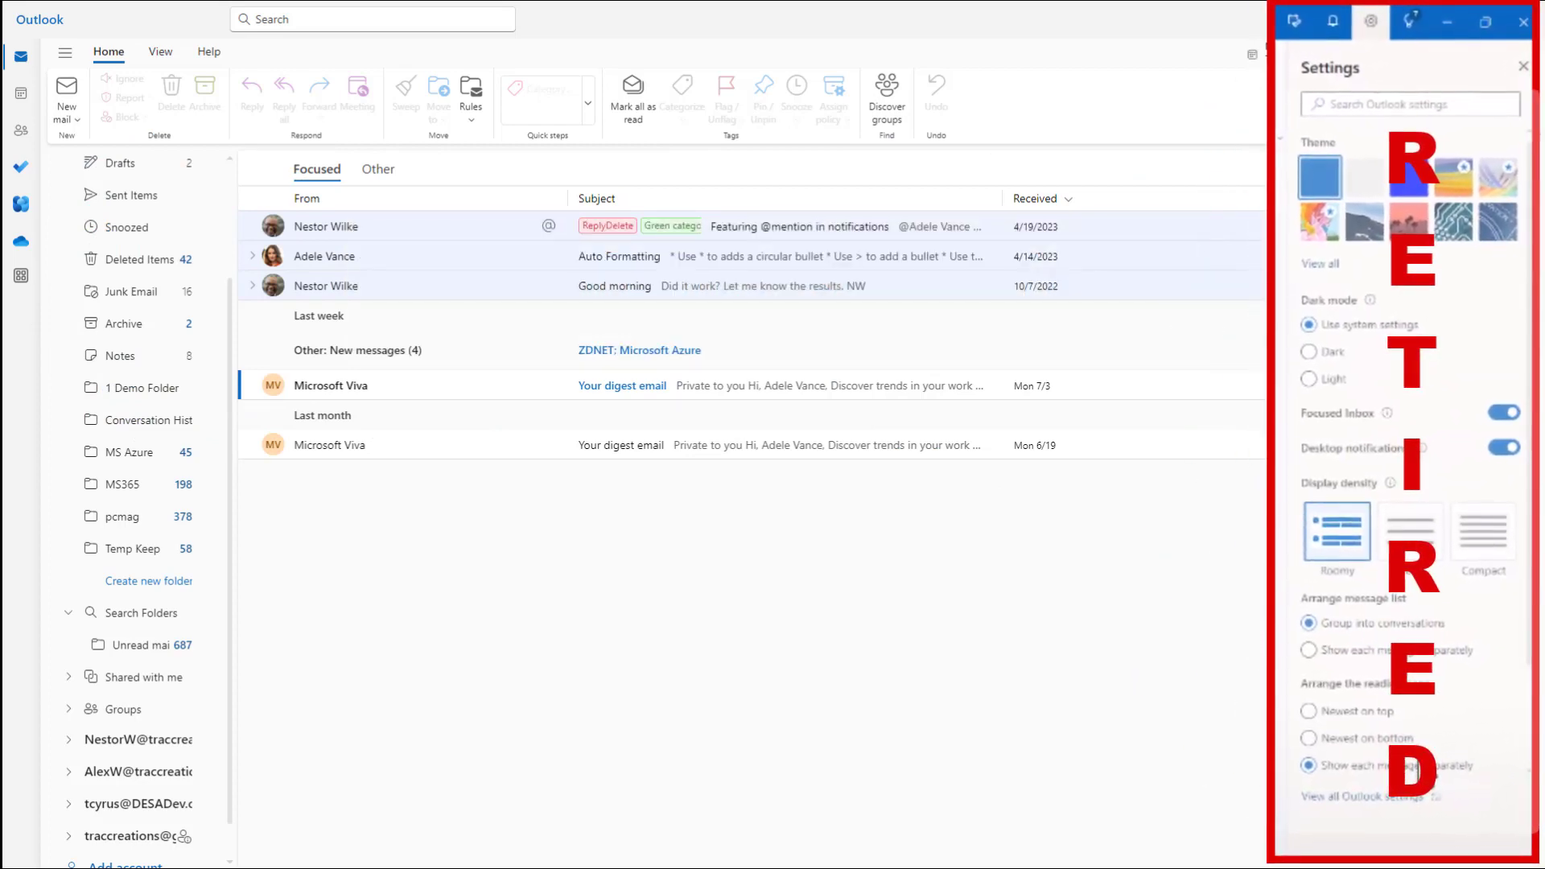
click(1379, 31)
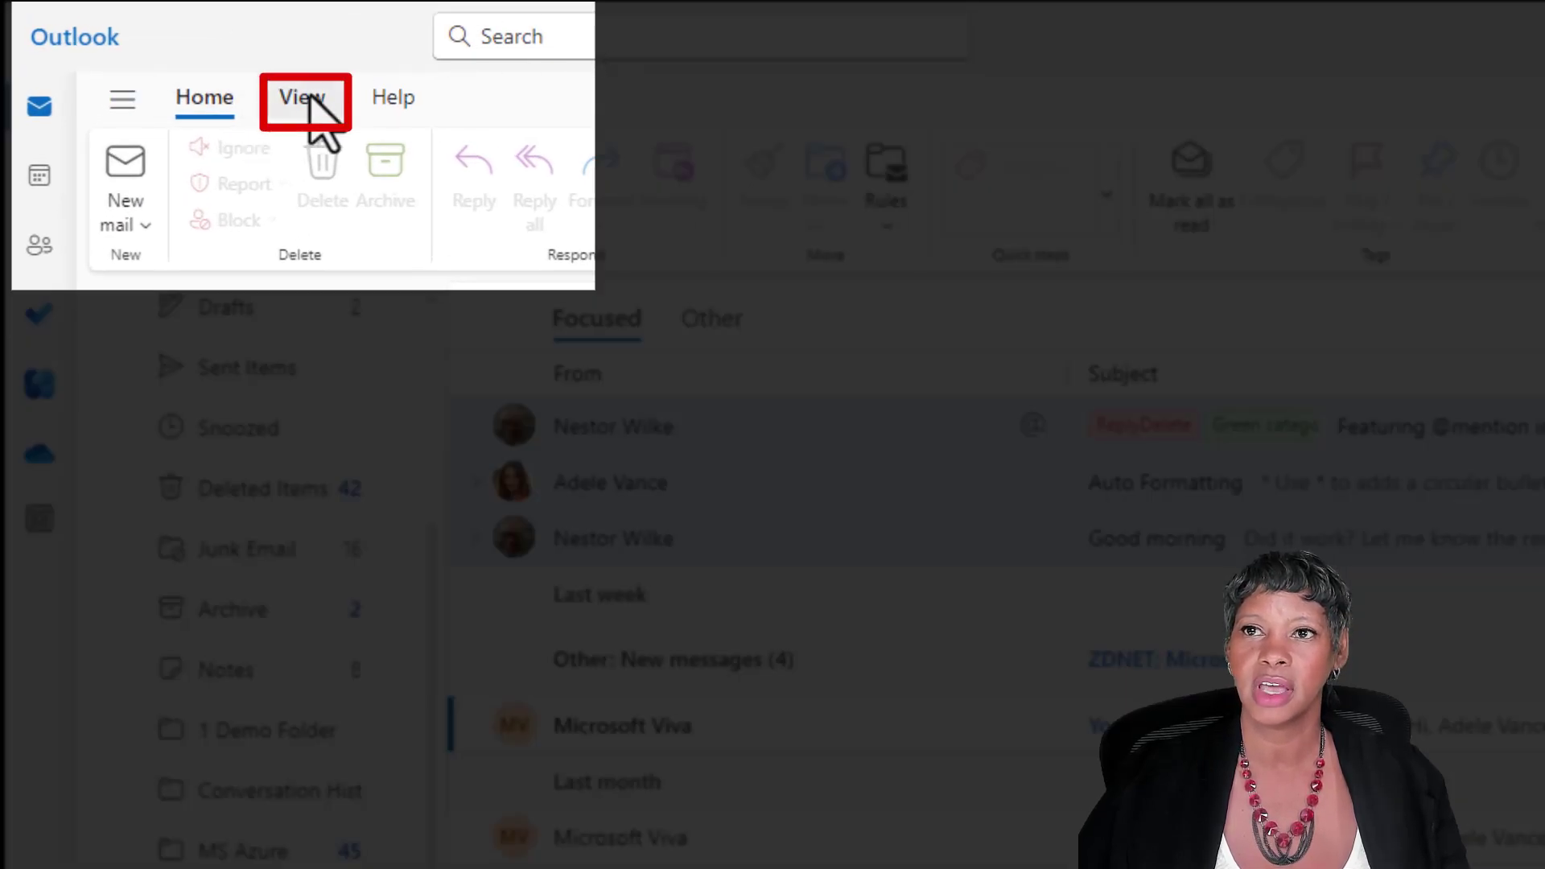
click(306, 98)
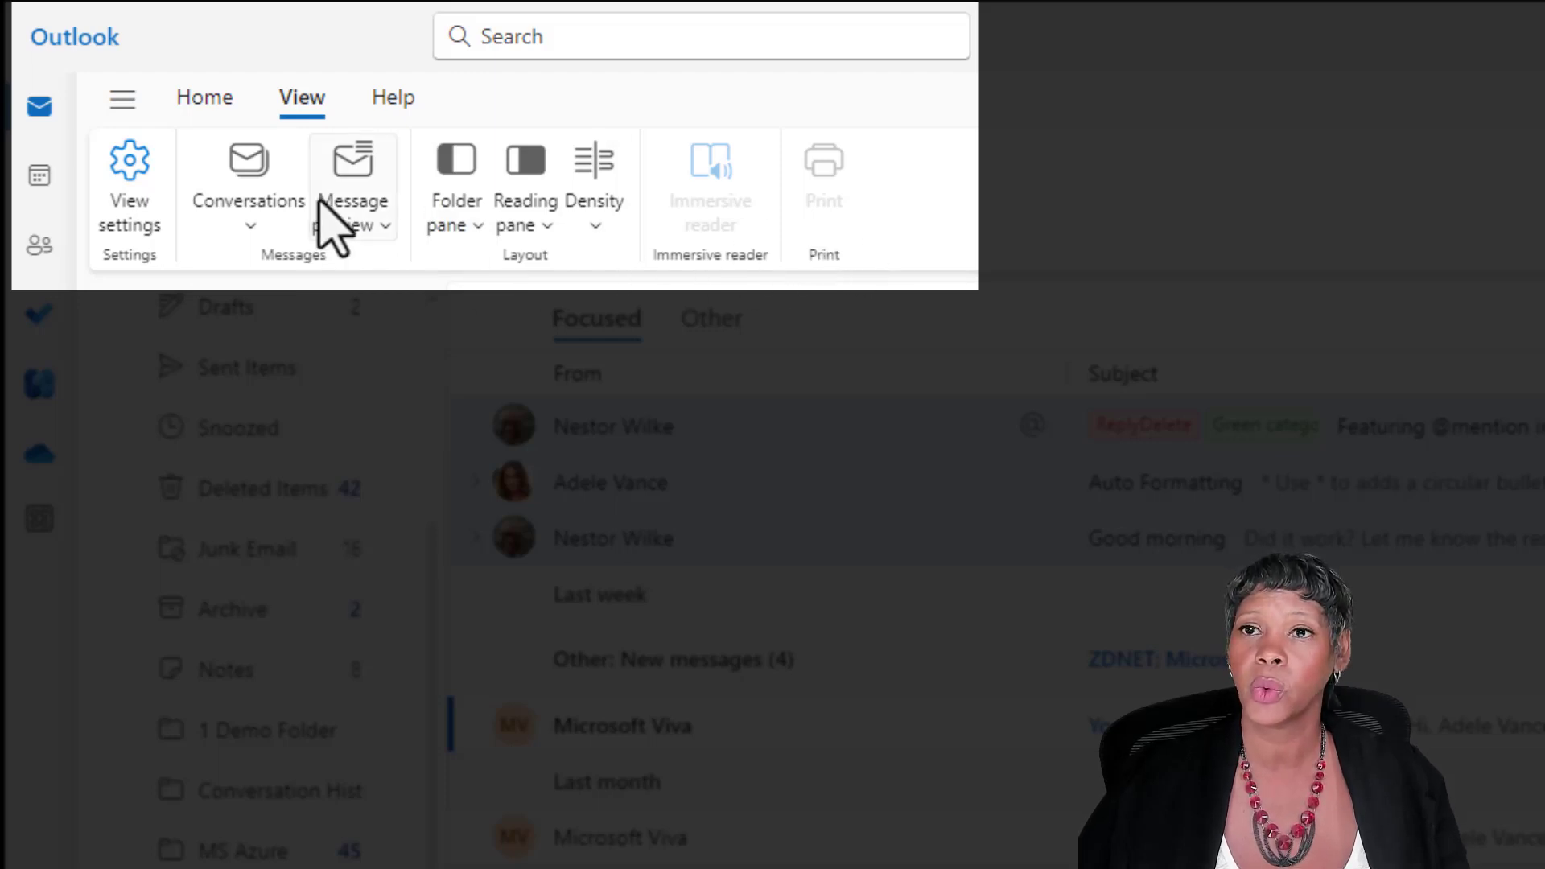
click(129, 220)
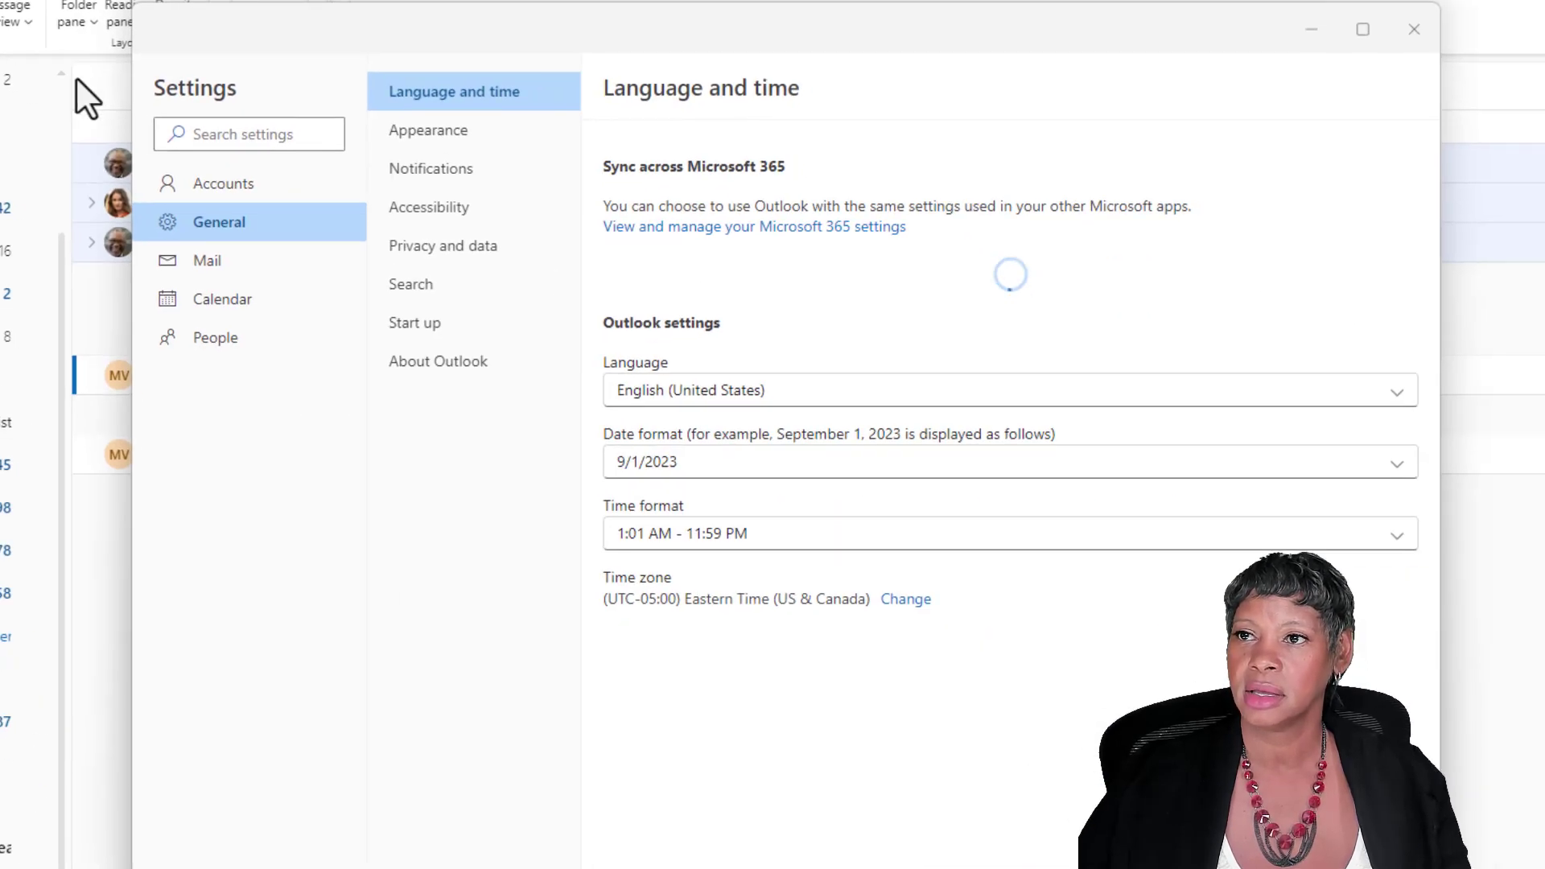
Step: Search settings for 'theme' and jump to the Classic themes section of Appearance
click(207, 260)
click(222, 135)
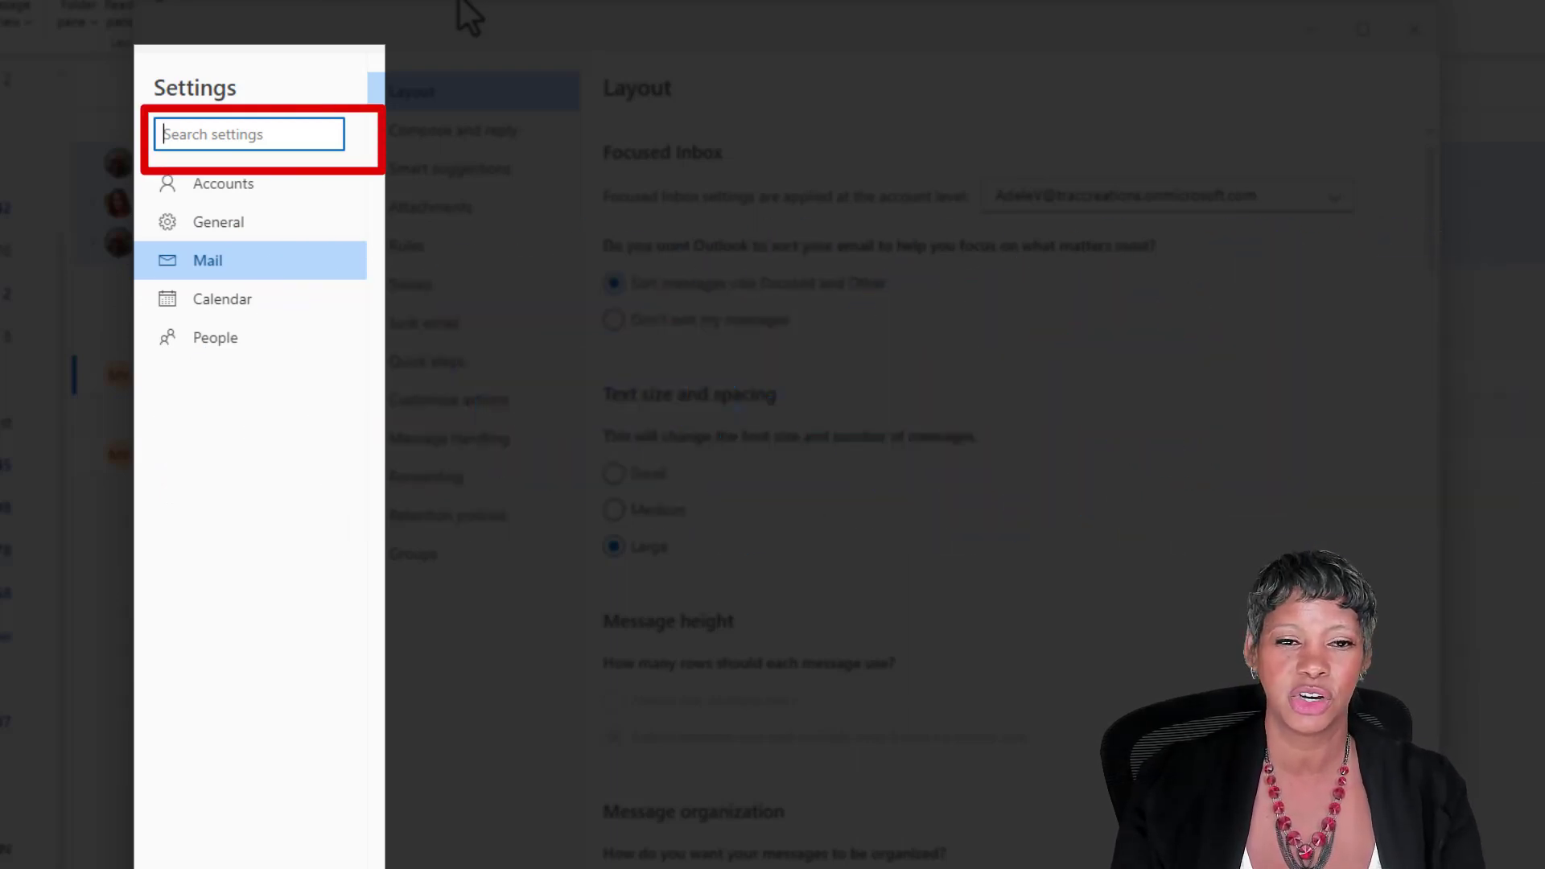
text(theme)
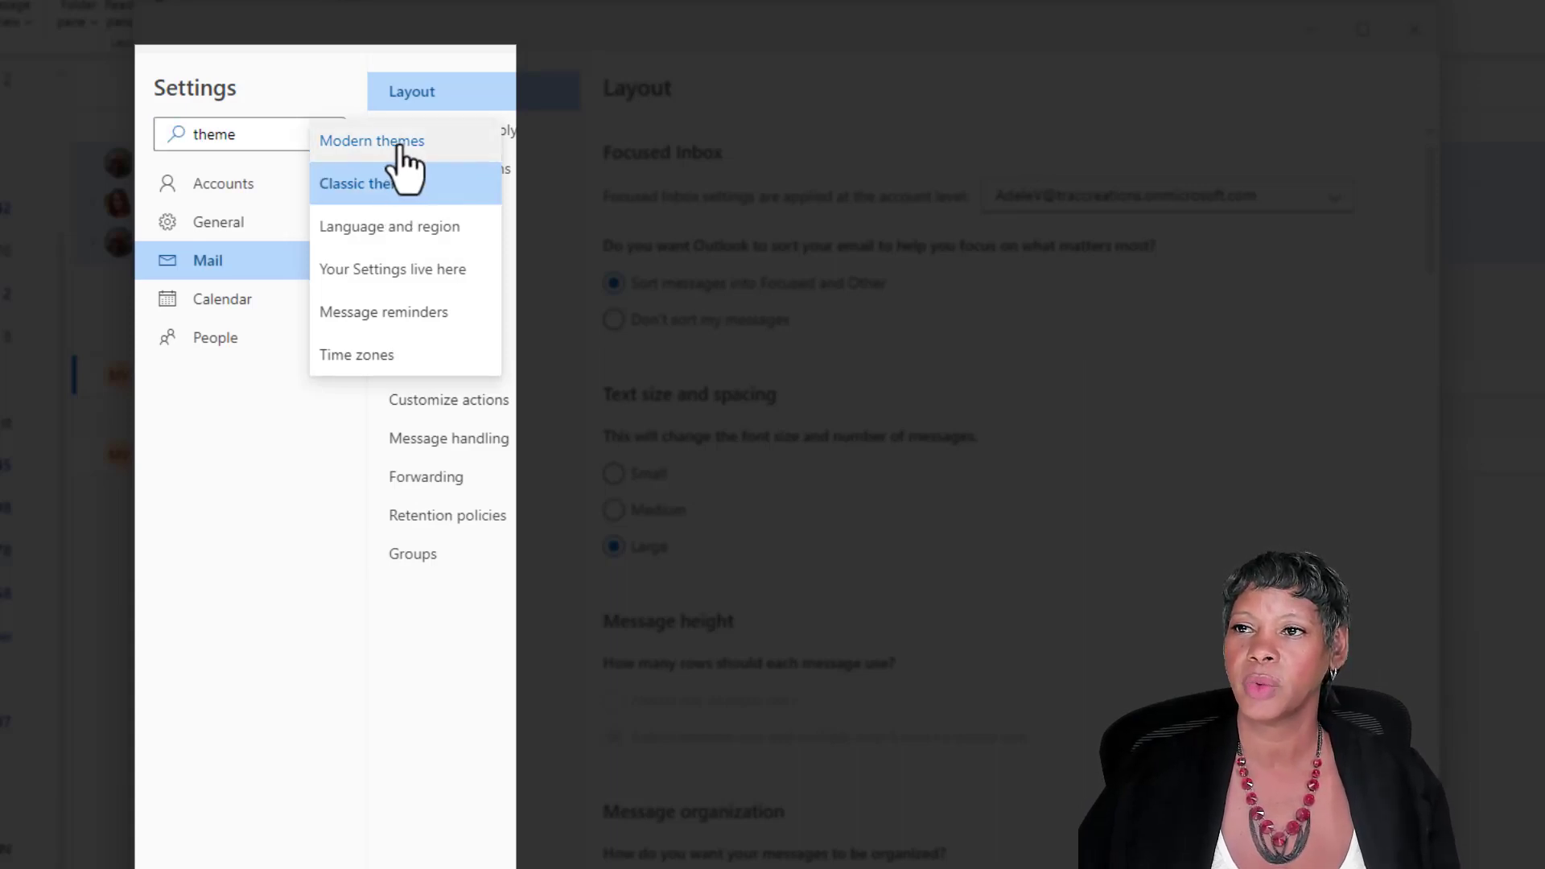
click(394, 188)
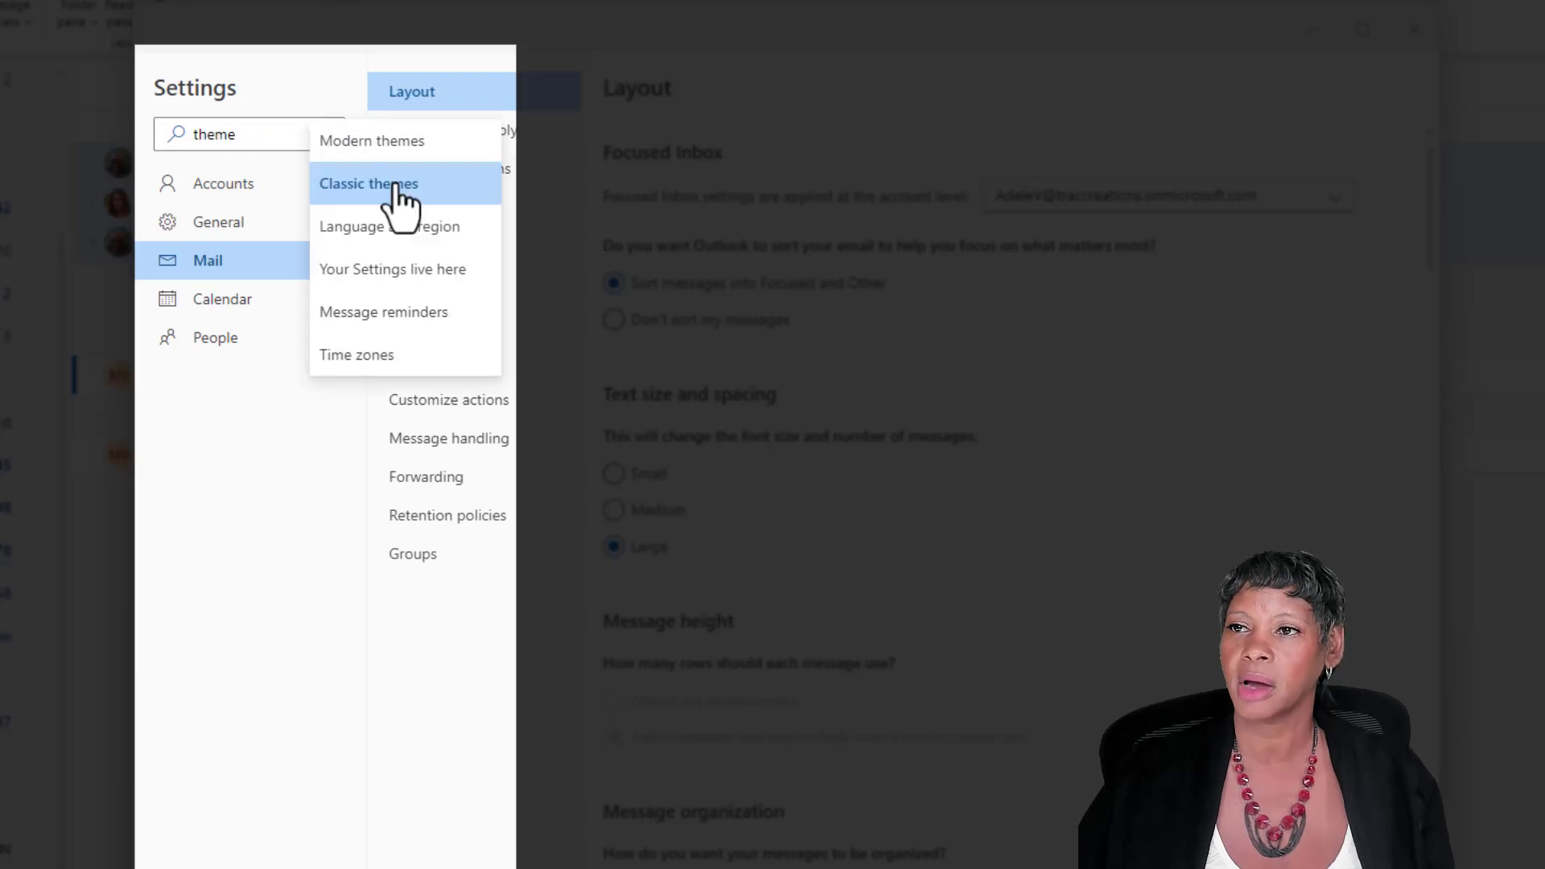
click(398, 193)
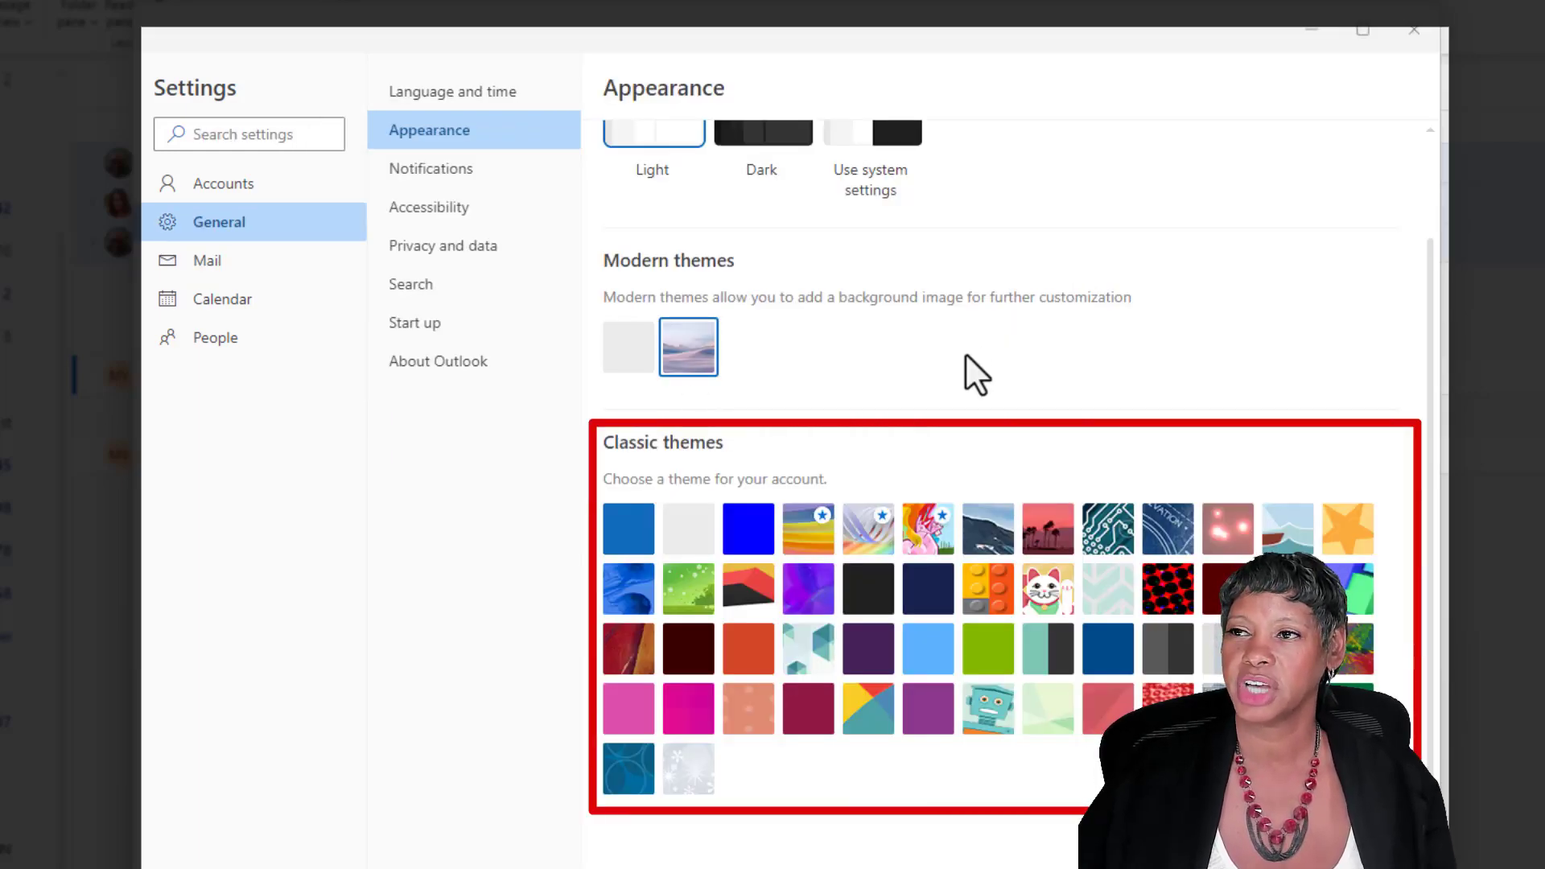
scroll(966, 356, up, 2)
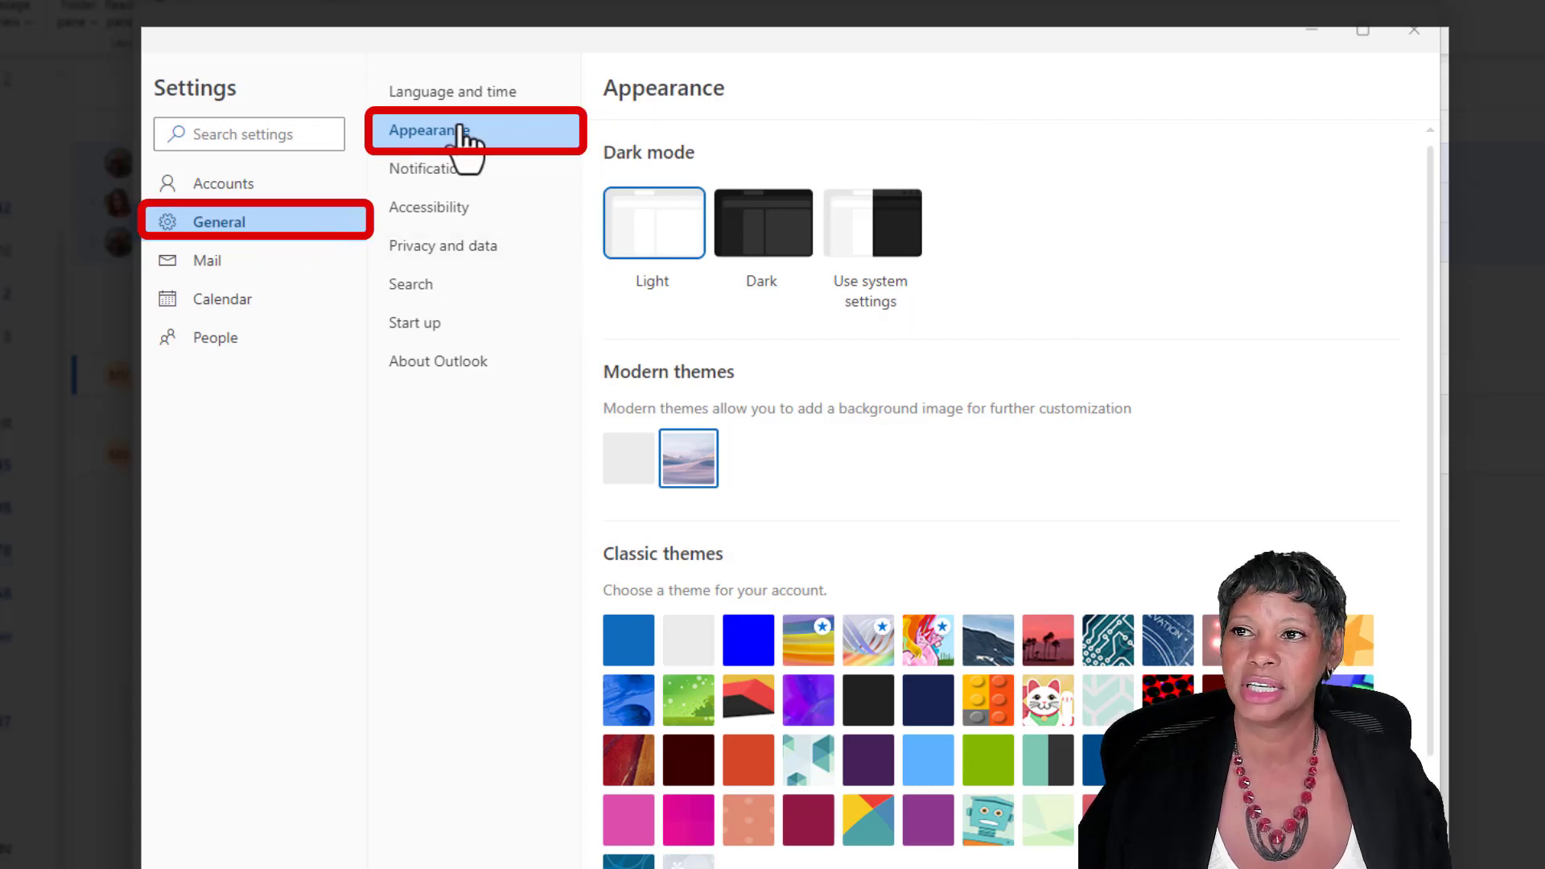
scroll(970, 391, down, 1)
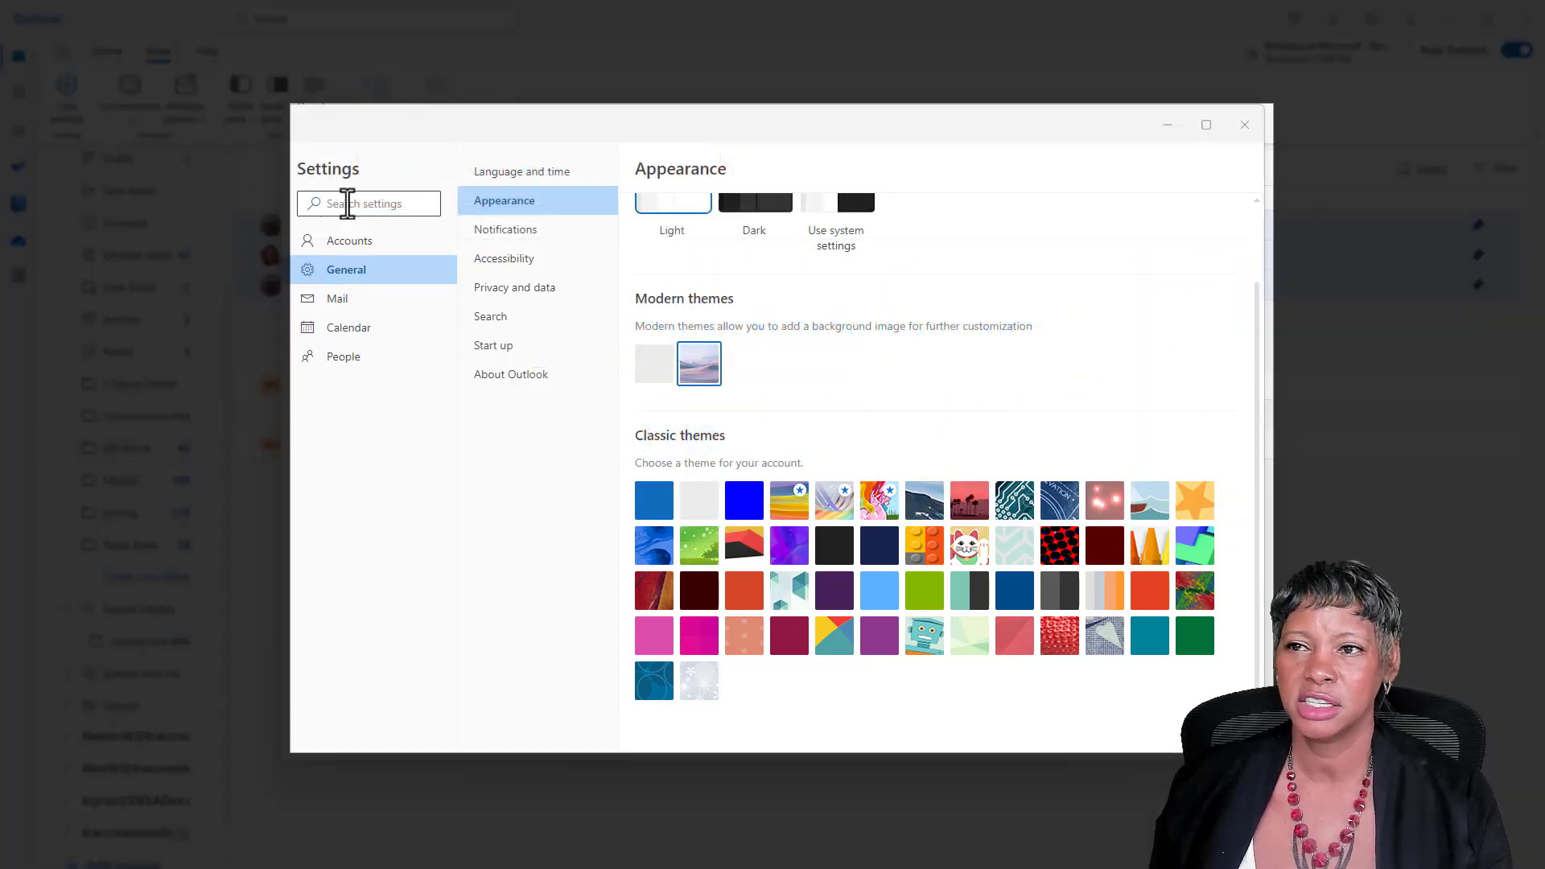
Step: Search settings for 'focus' and go to the Focused Inbox setting
click(348, 201)
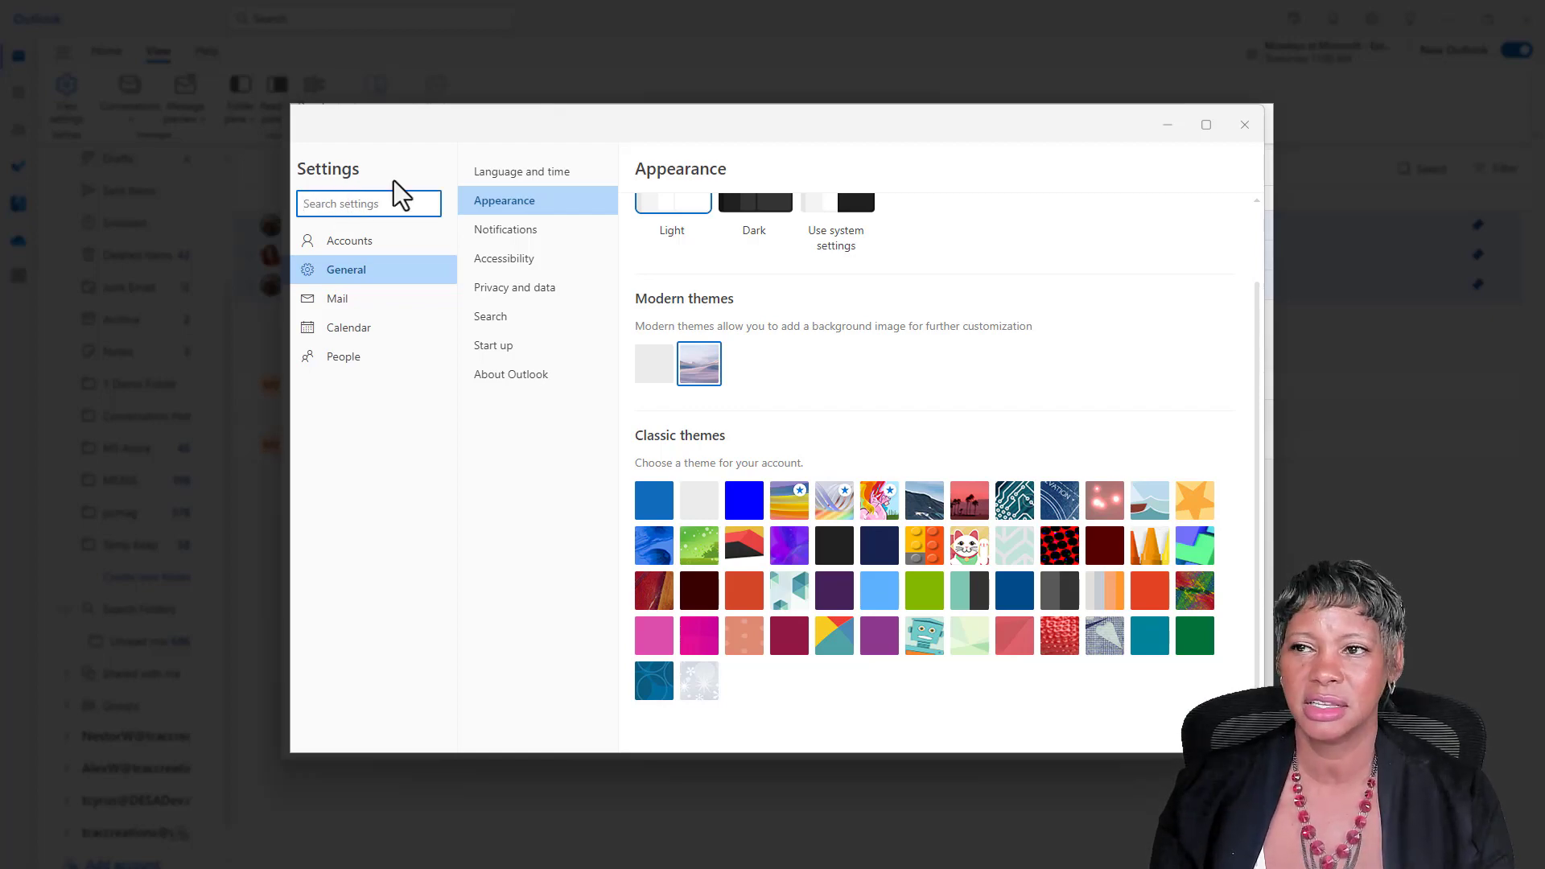
text(focus)
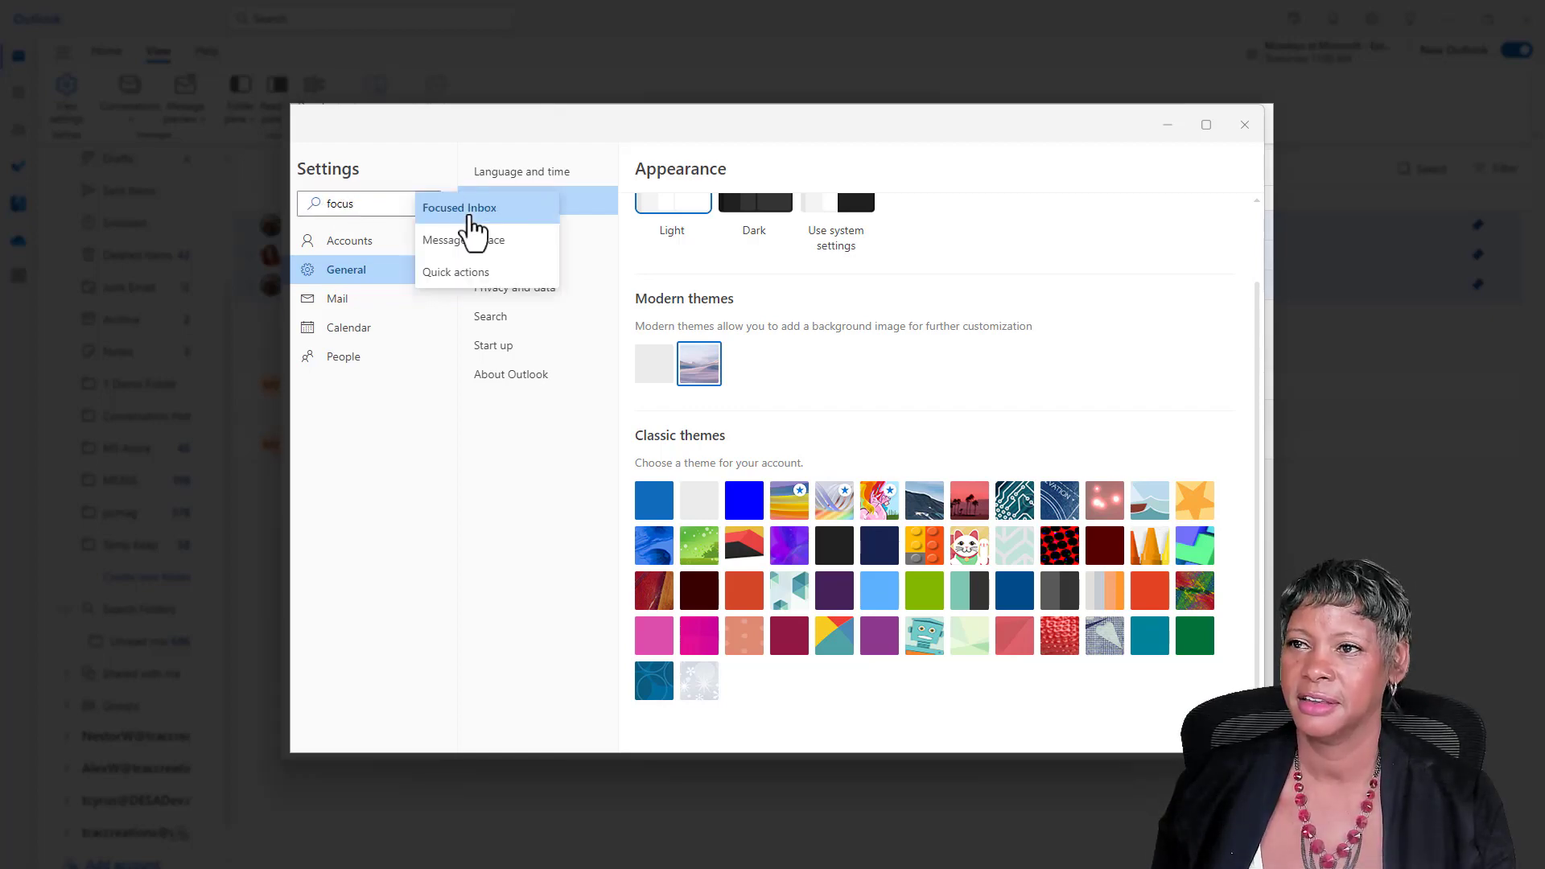
click(470, 214)
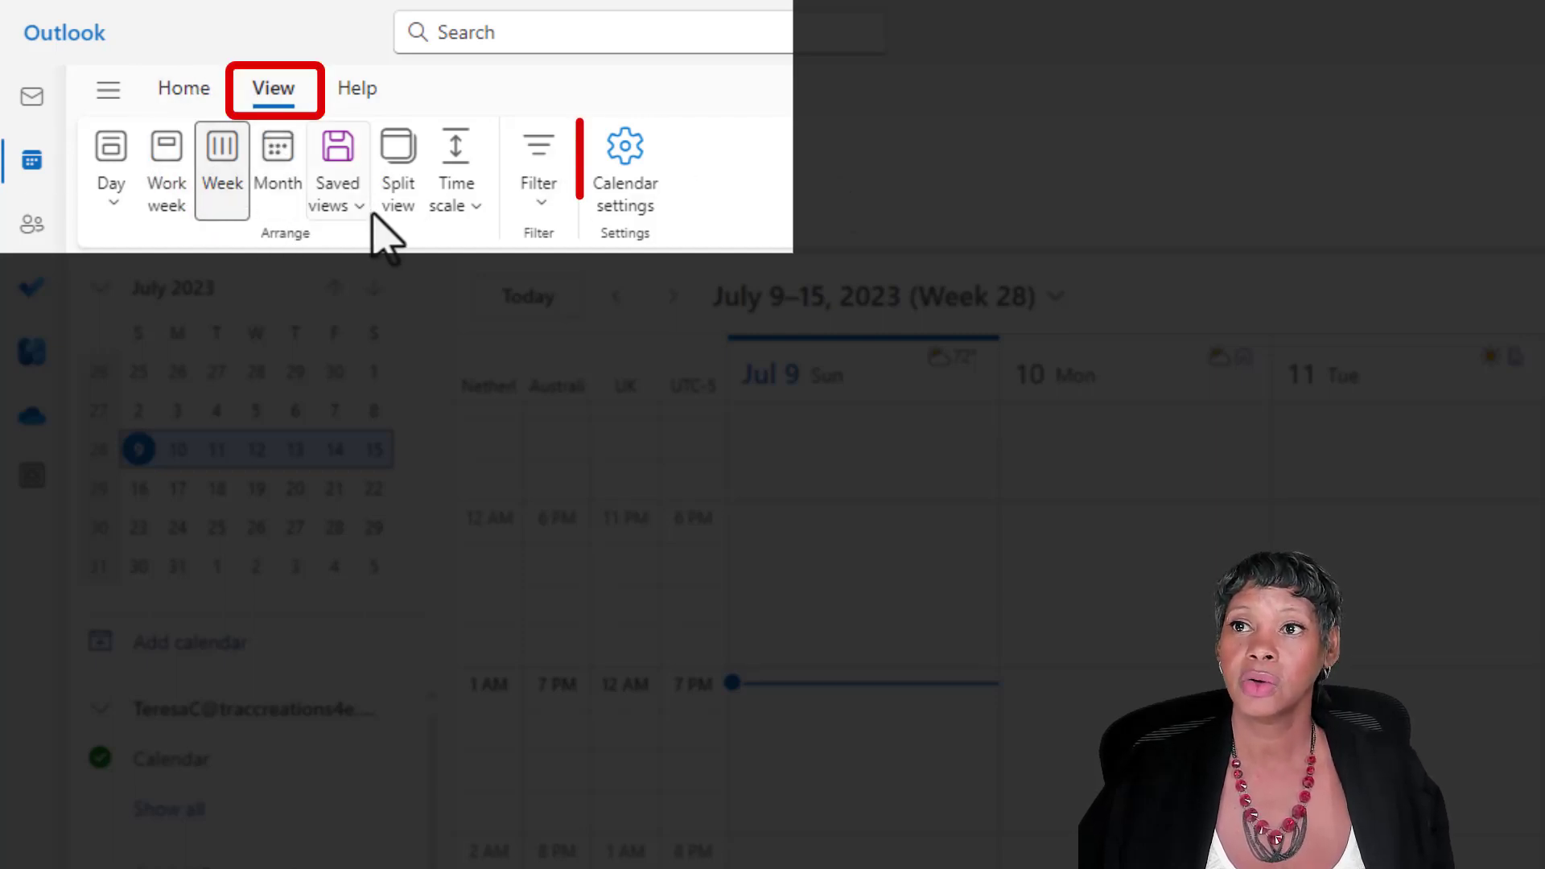
Step: From the calendar settings, search 'board' and jump to the Board setting
click(637, 159)
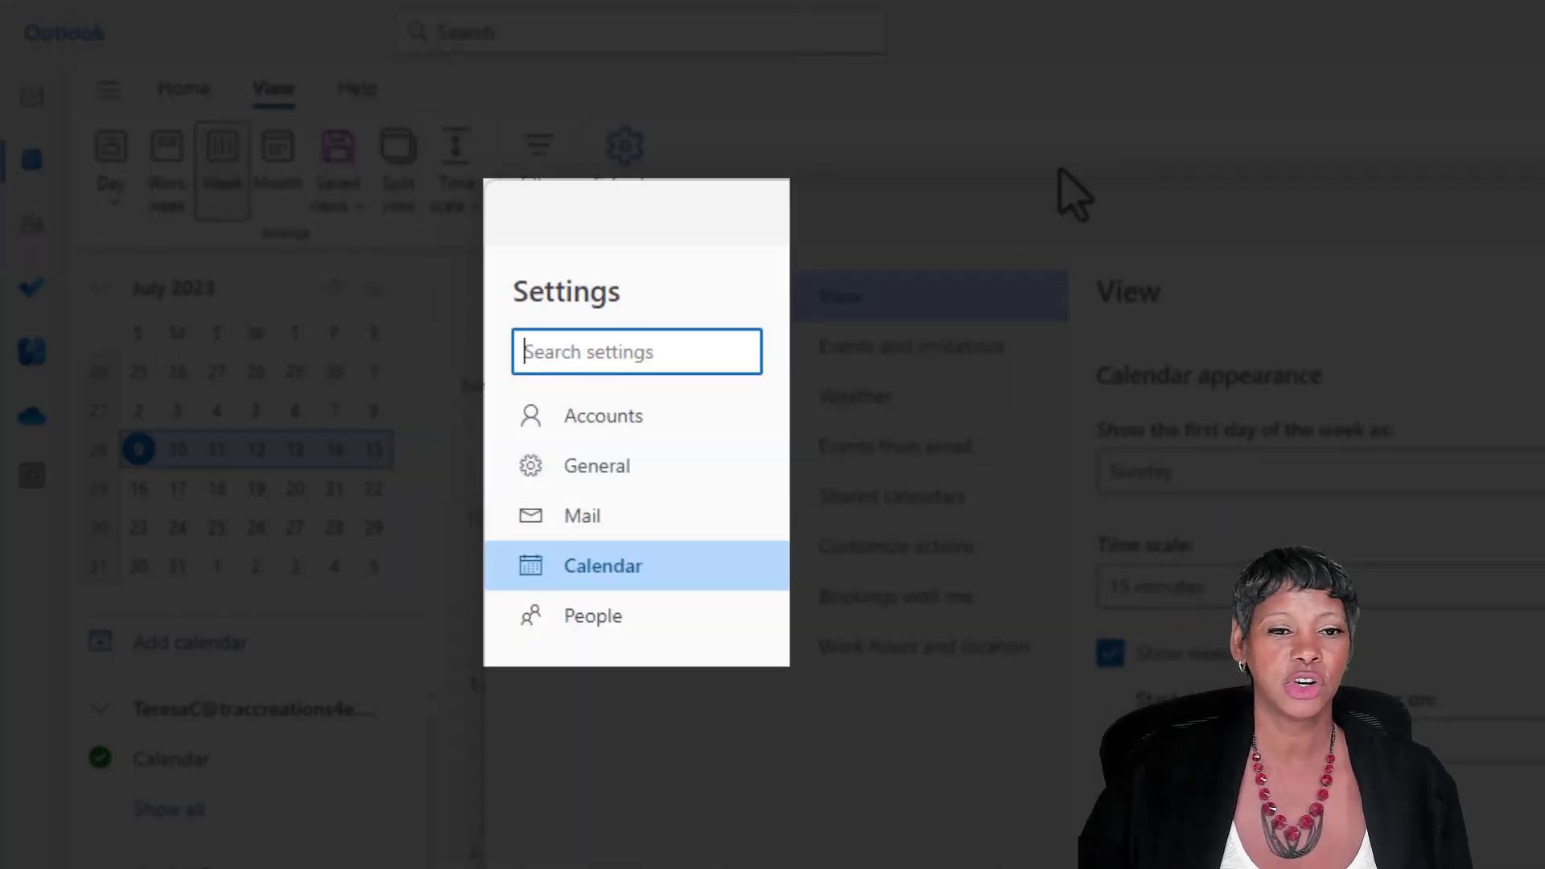
text(board)
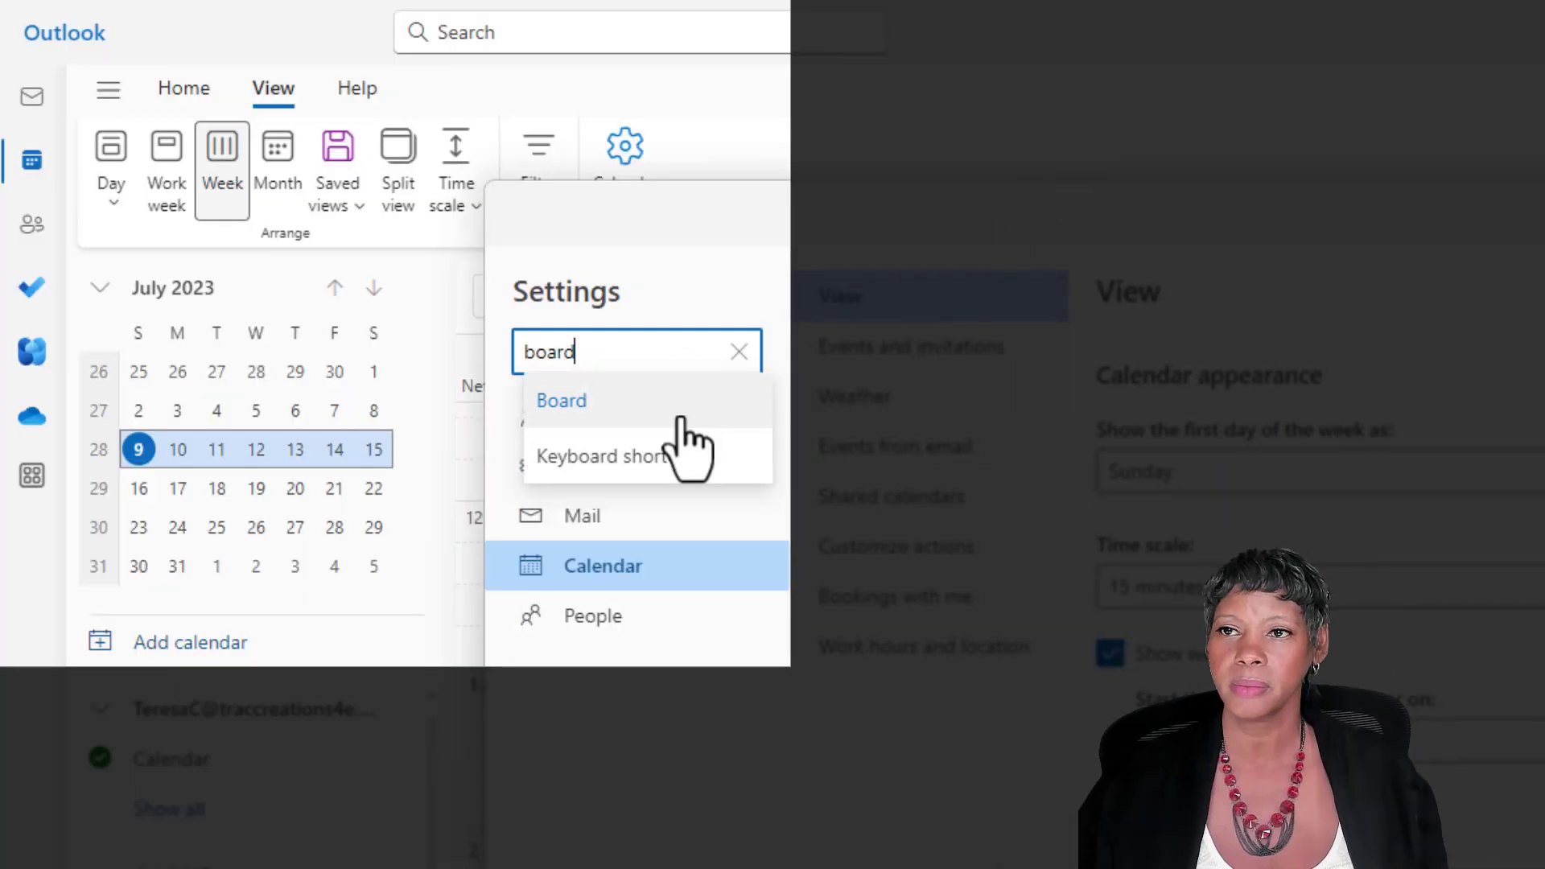
click(681, 418)
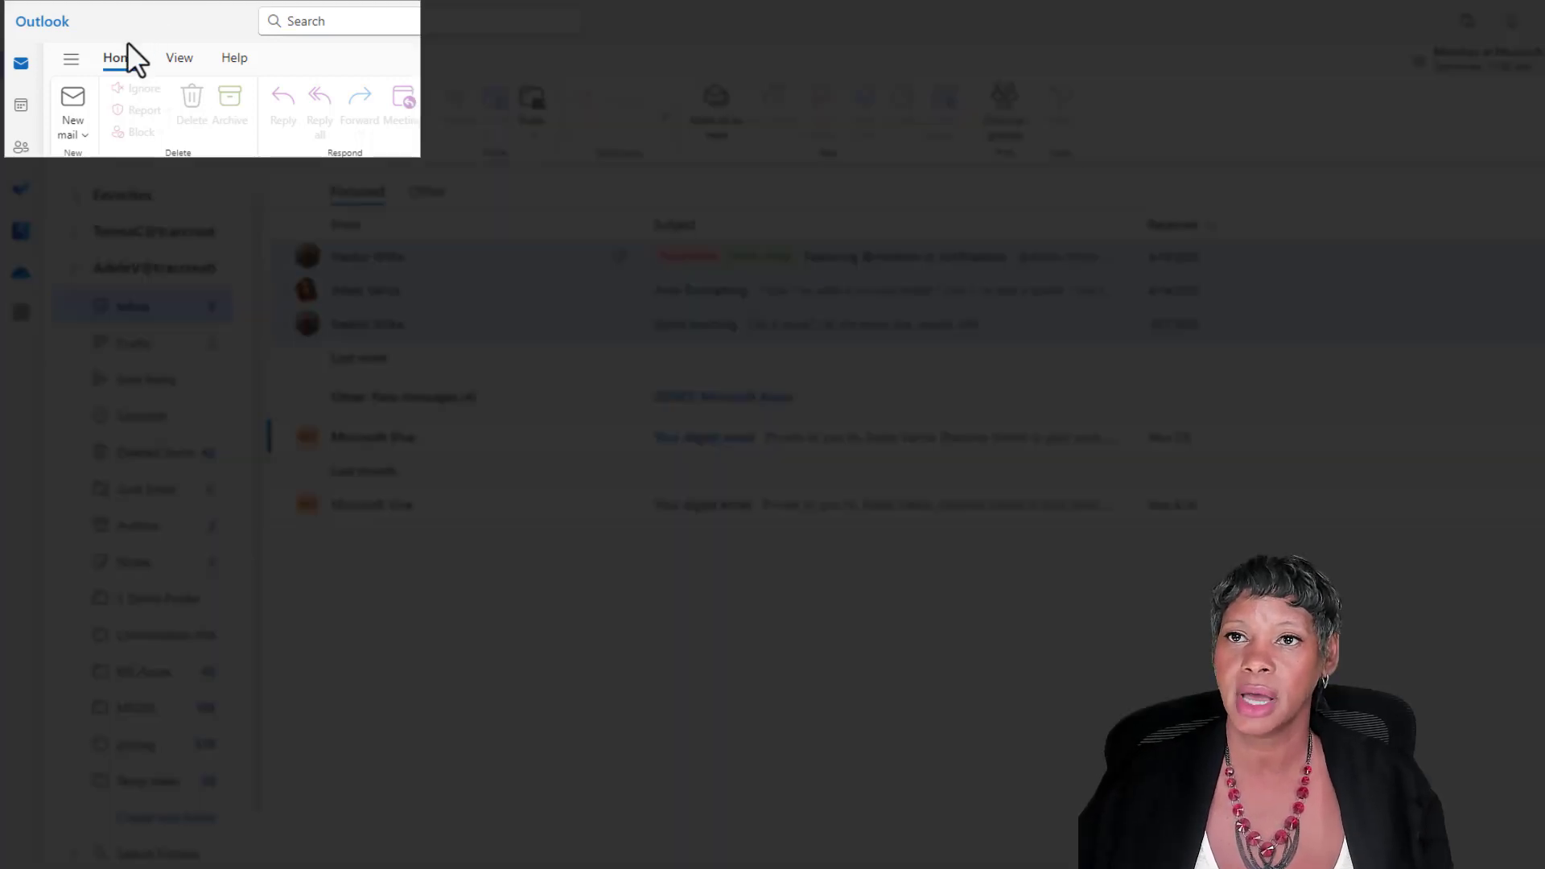
click(182, 64)
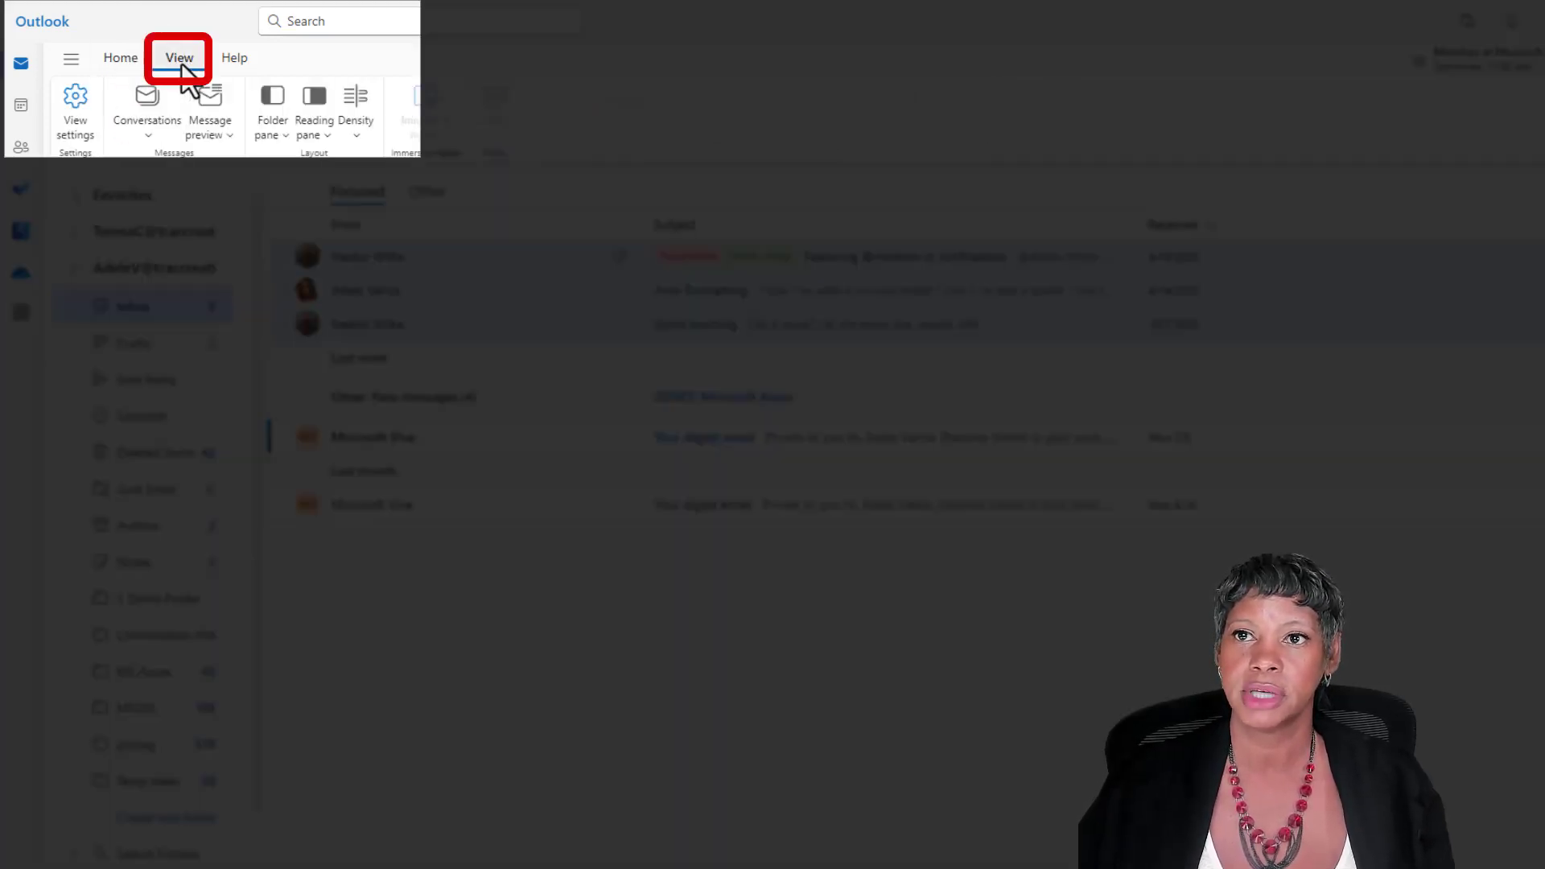
click(75, 129)
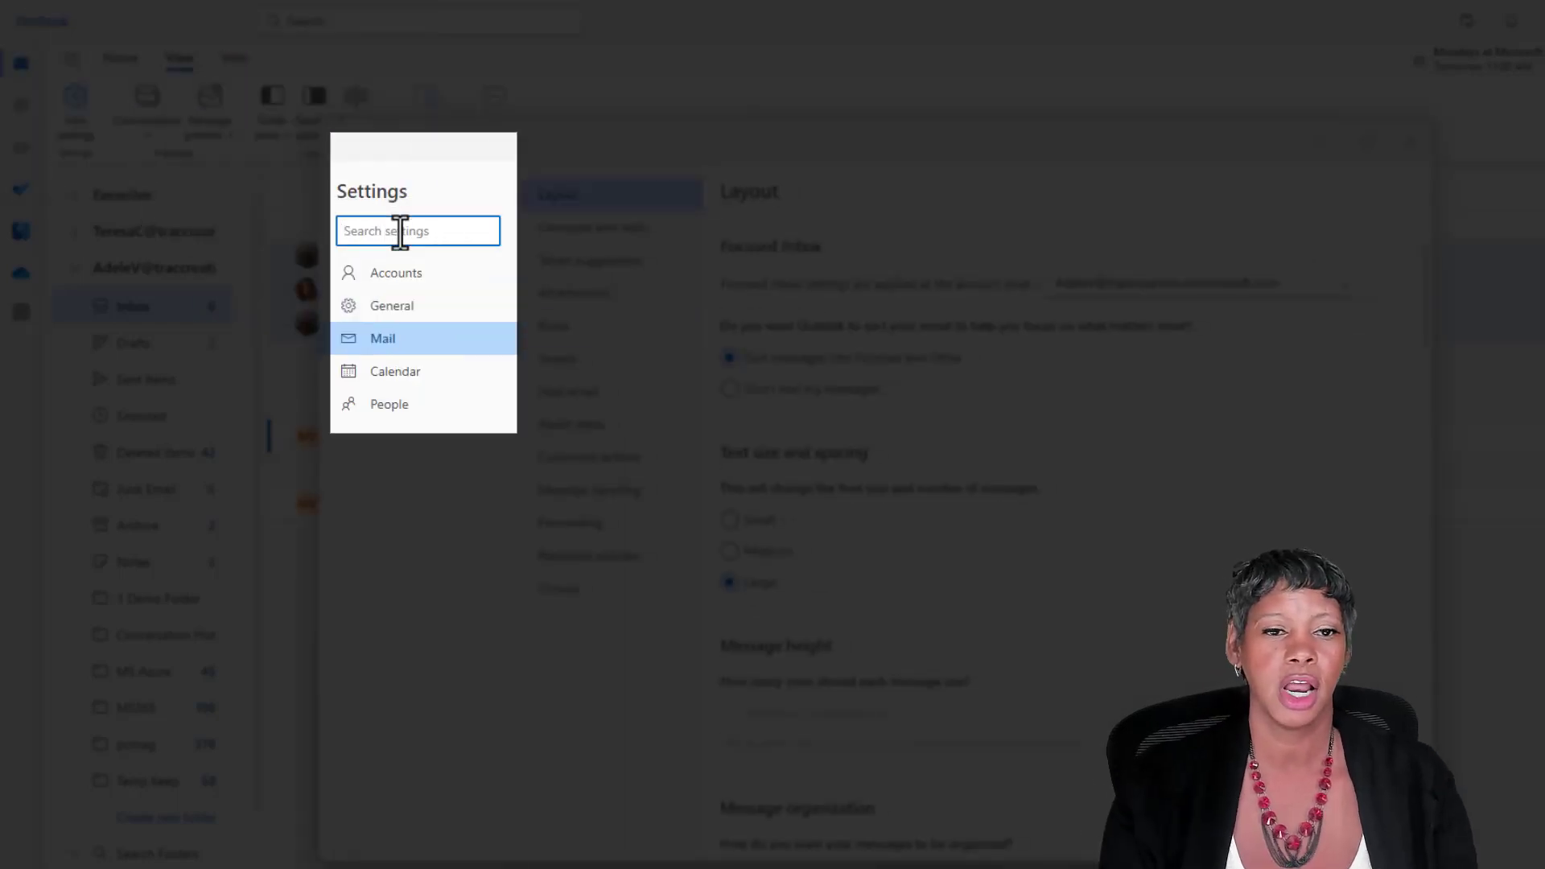
text(notification)
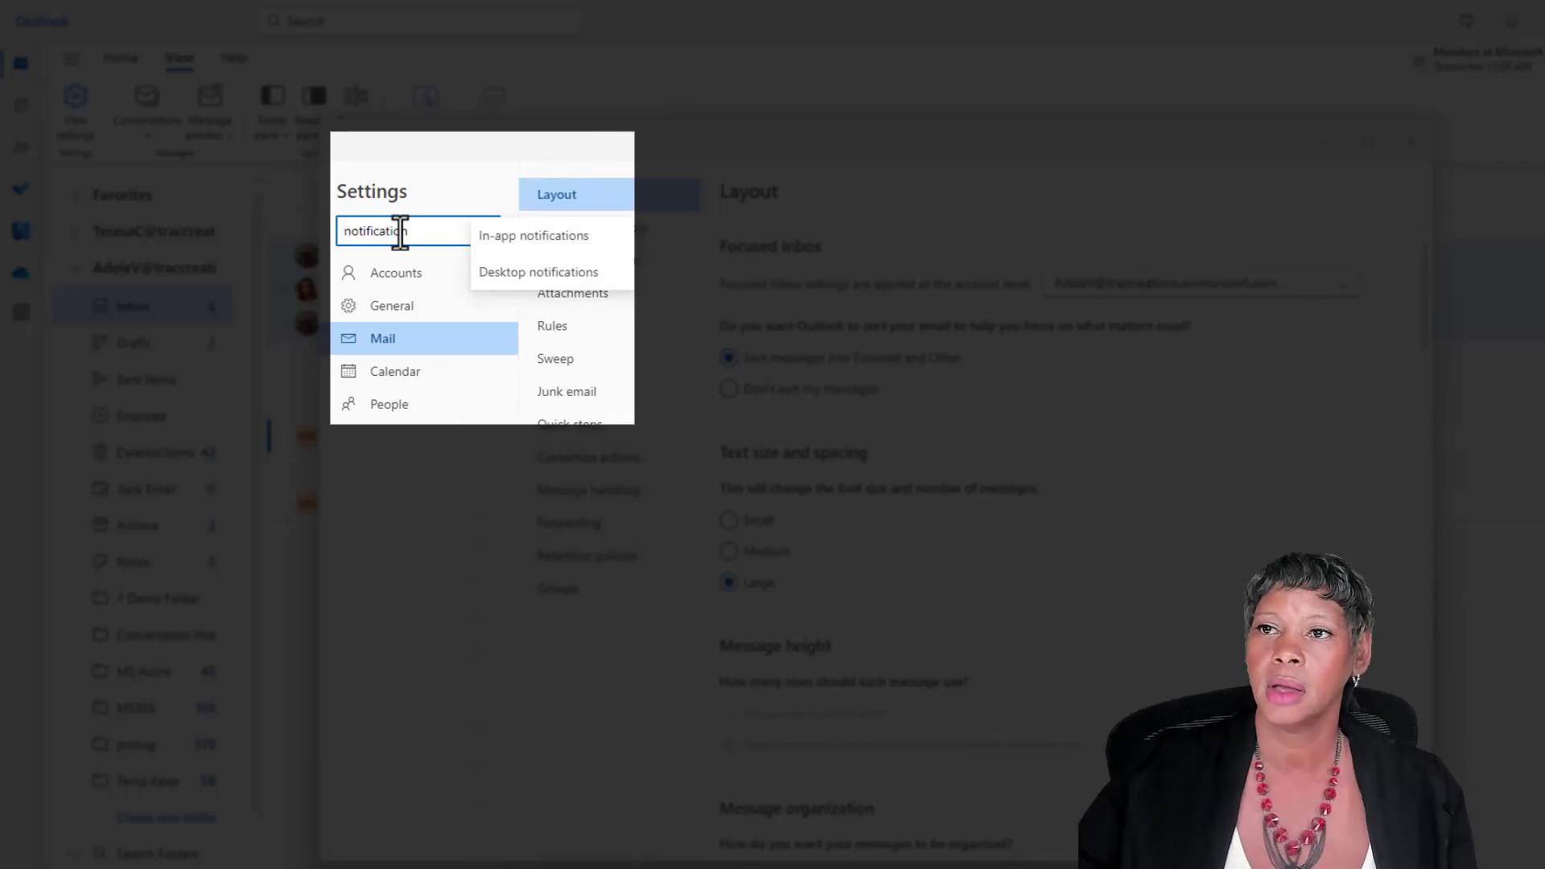
click(541, 247)
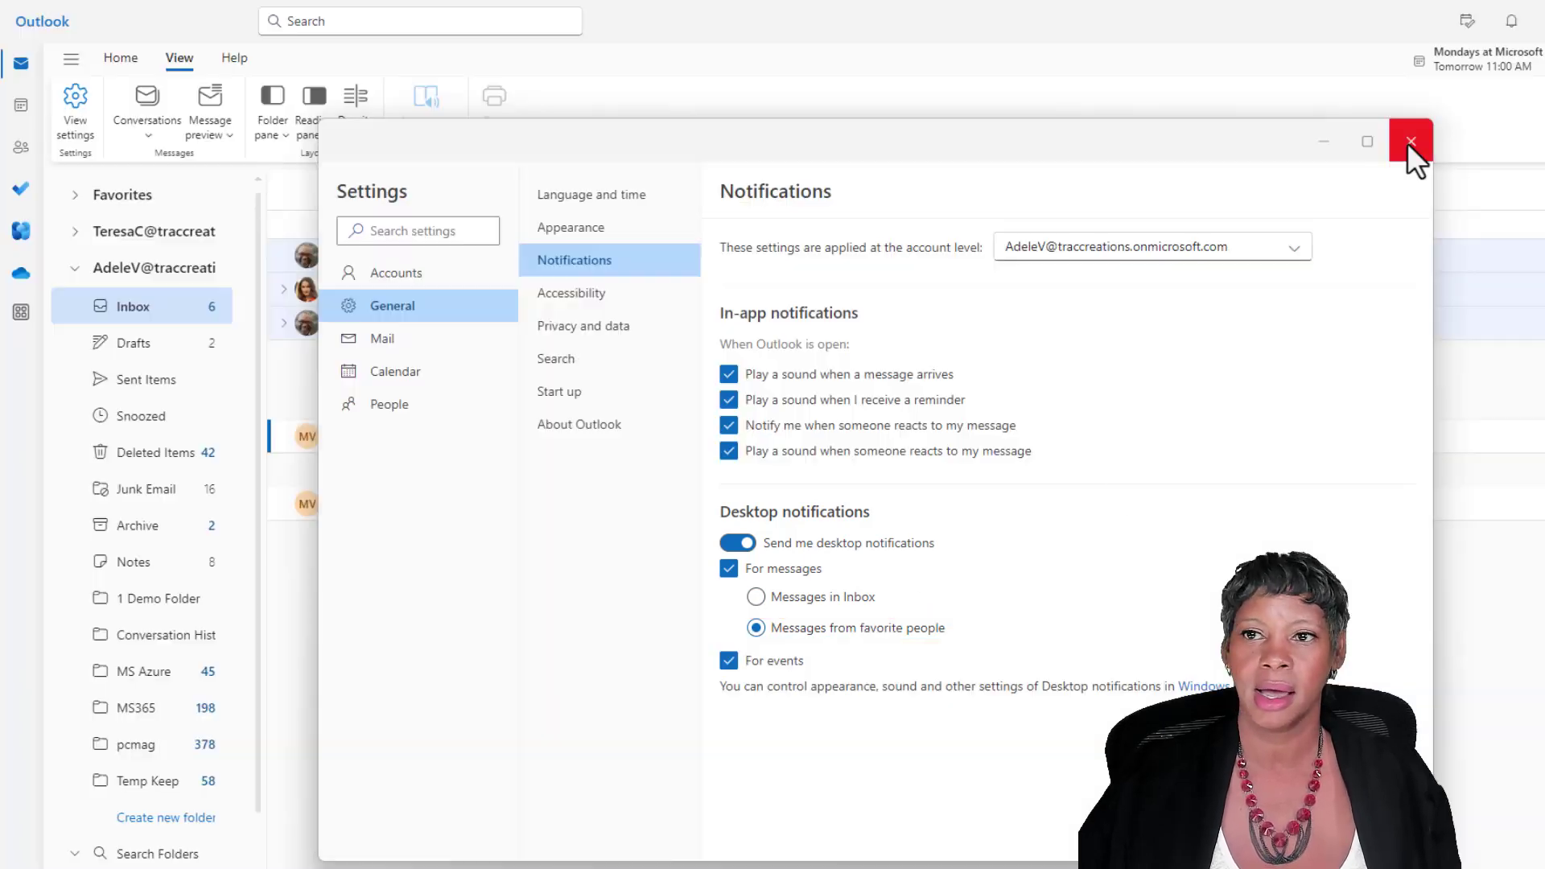
click(1411, 142)
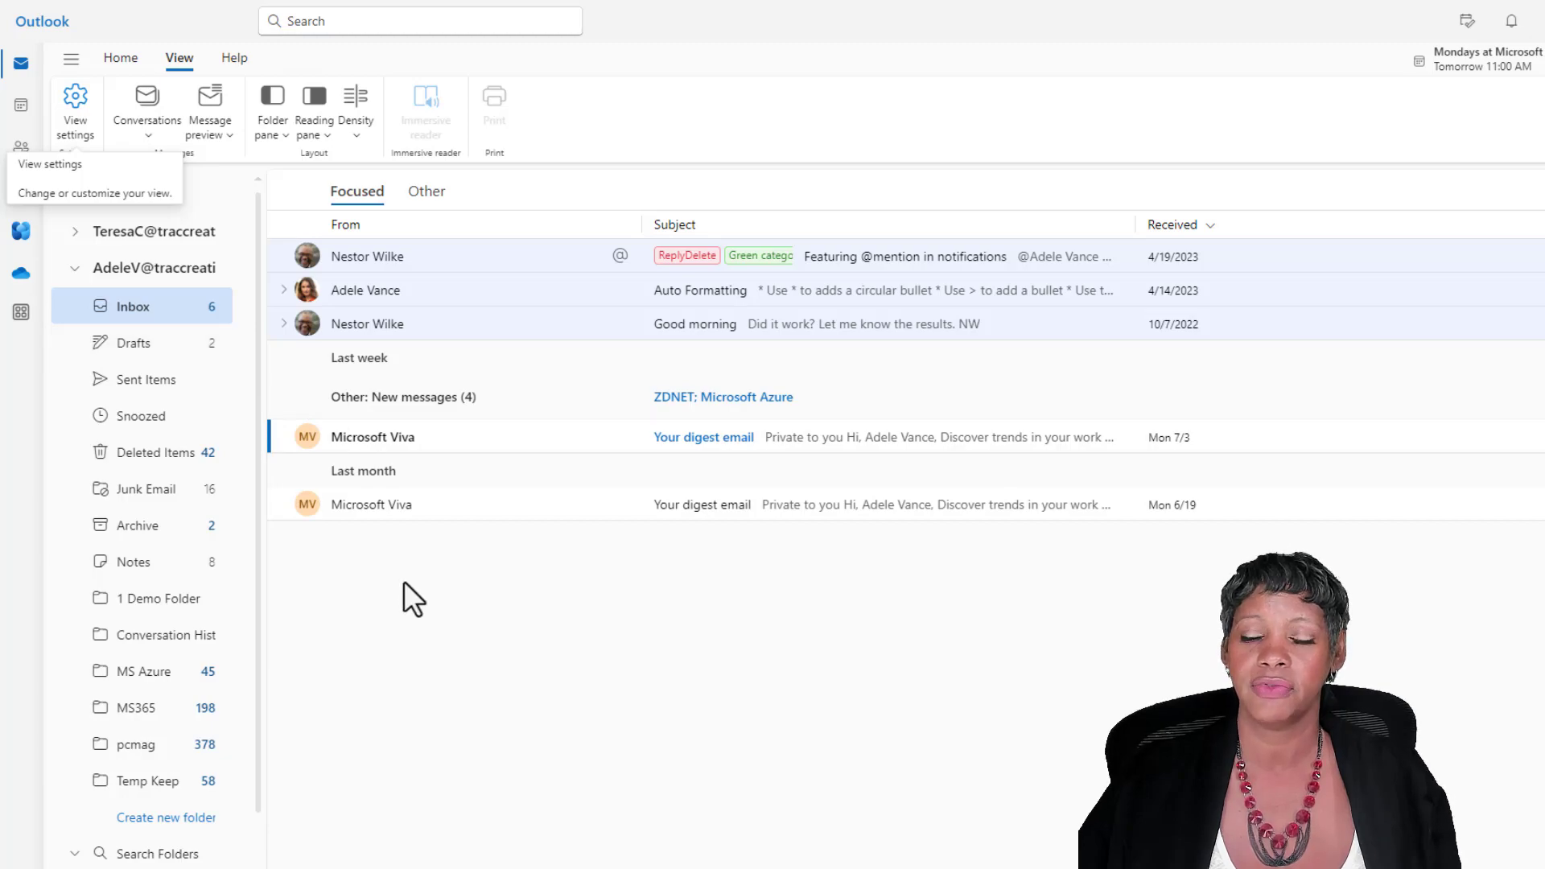
Step: Open the Microsoft Viva 'Your digest email' message from the inbox list
scroll(173, 555, up, 5)
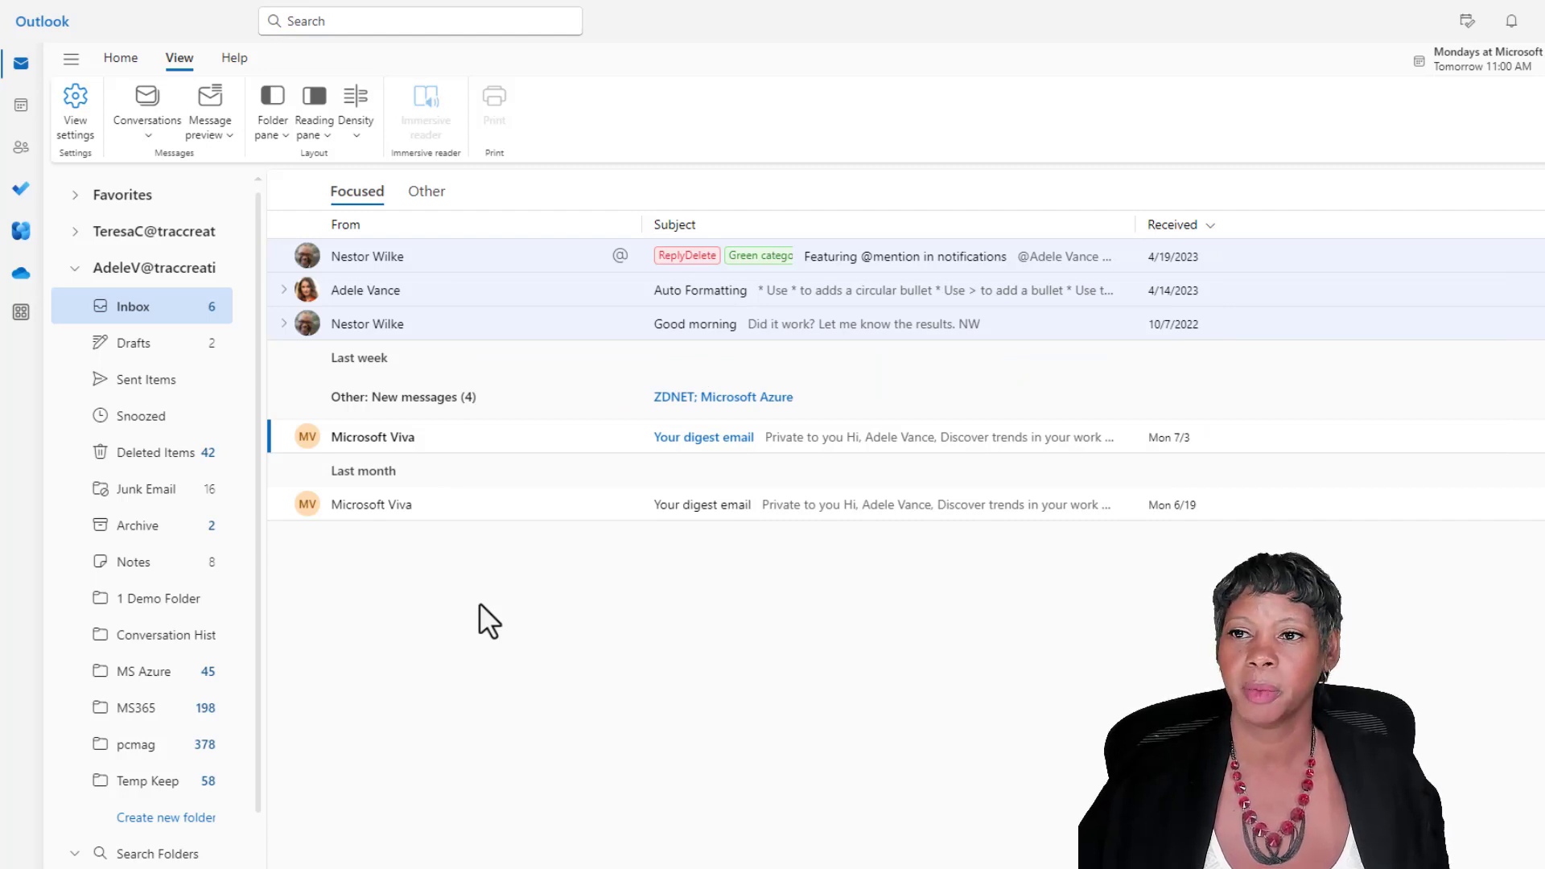
click(496, 446)
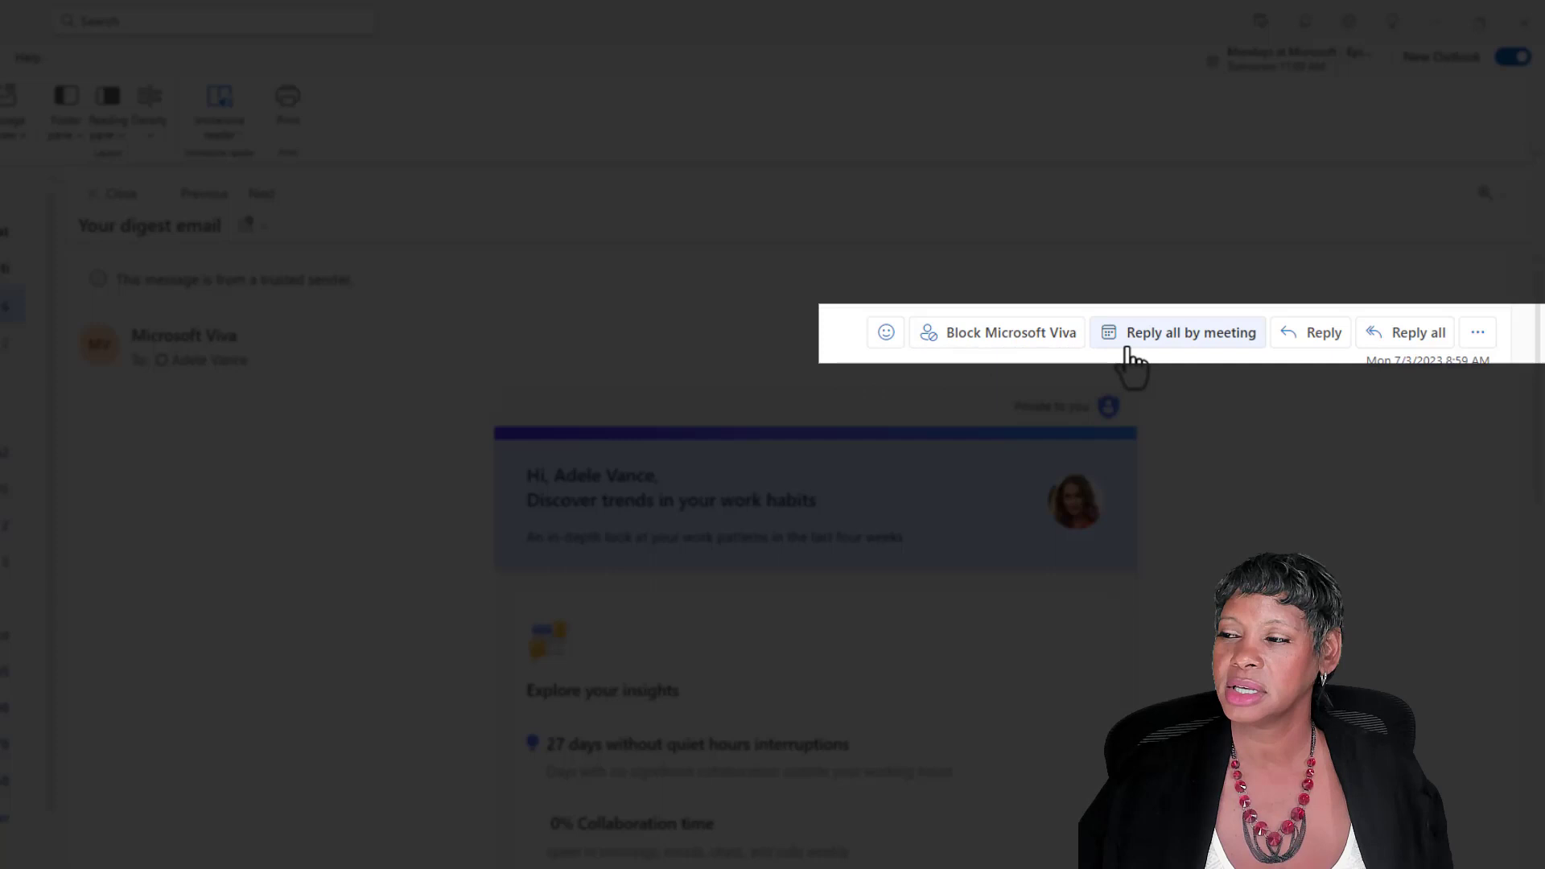
Step: Show the More actions menu for the Microsoft Viva digest email
click(1480, 336)
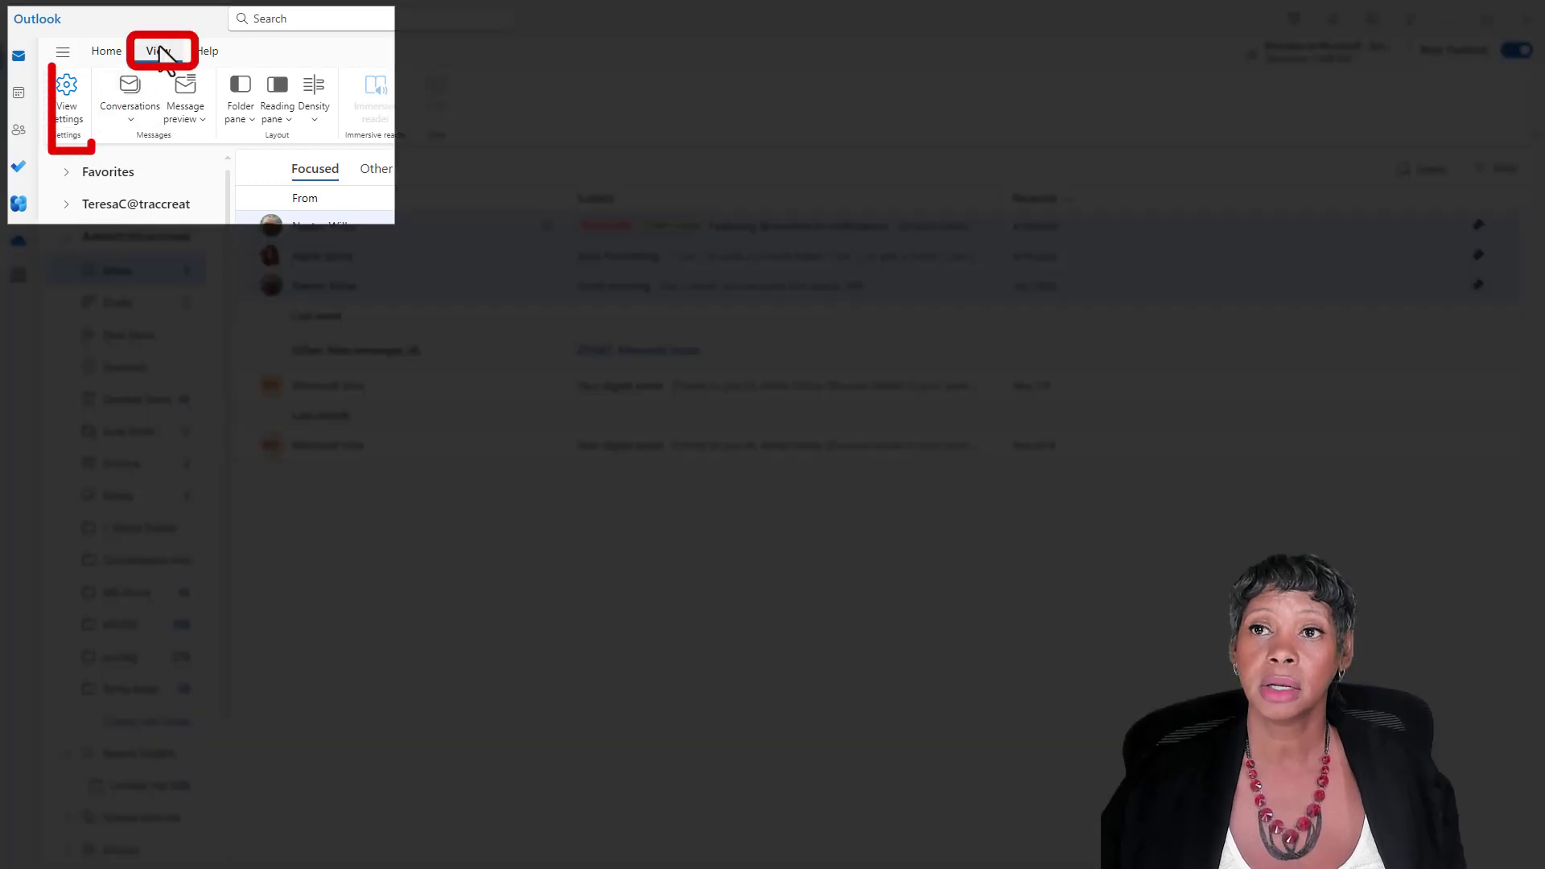
Step: Search settings for 'version' and jump to the Outlook version information
click(69, 109)
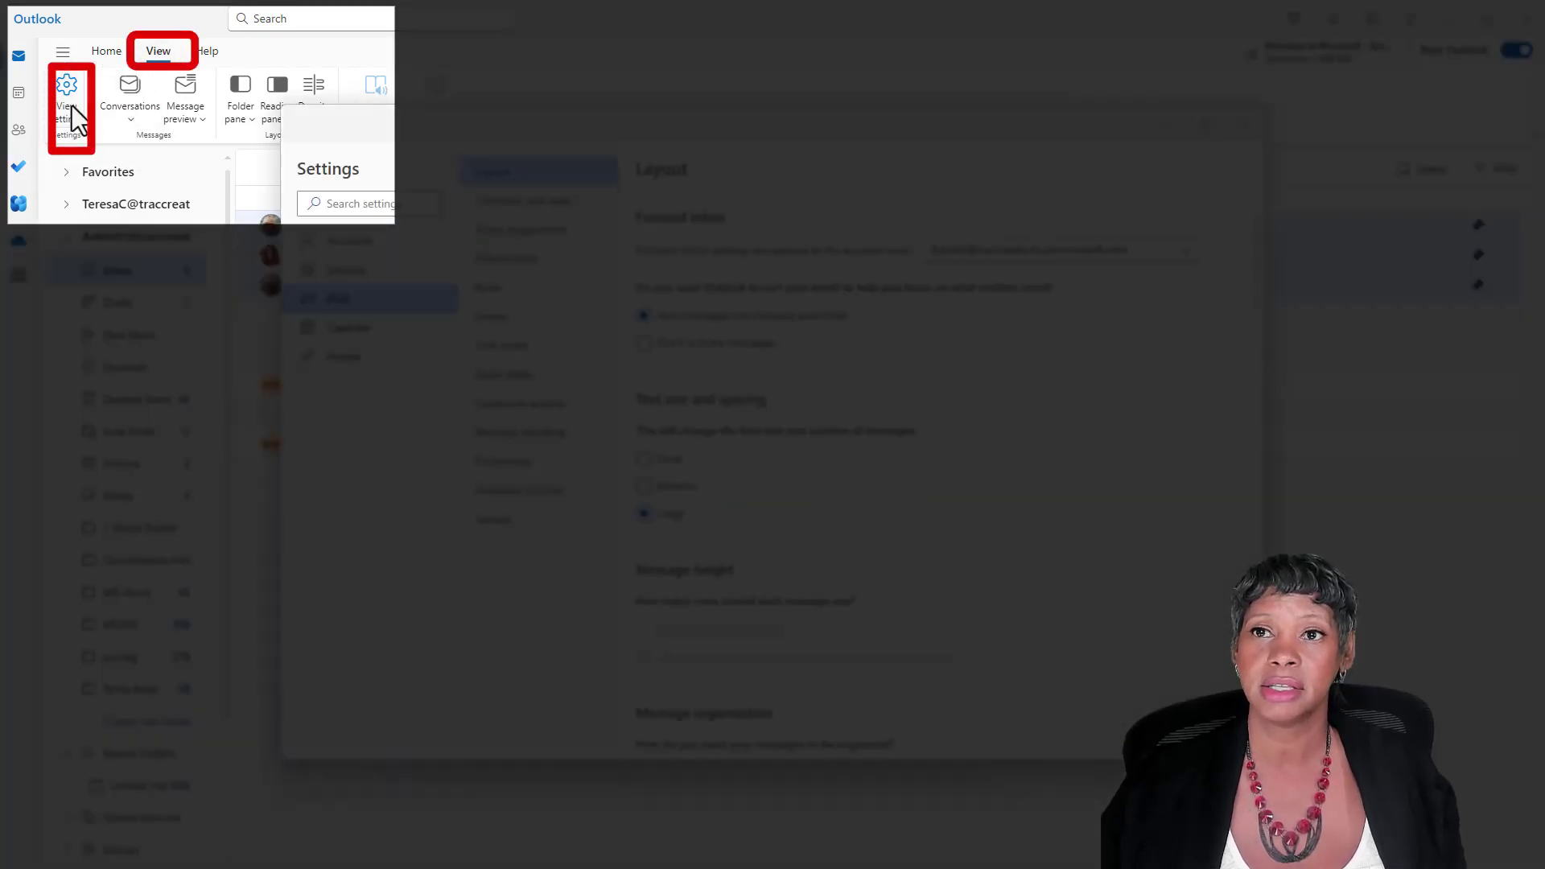
text(version)
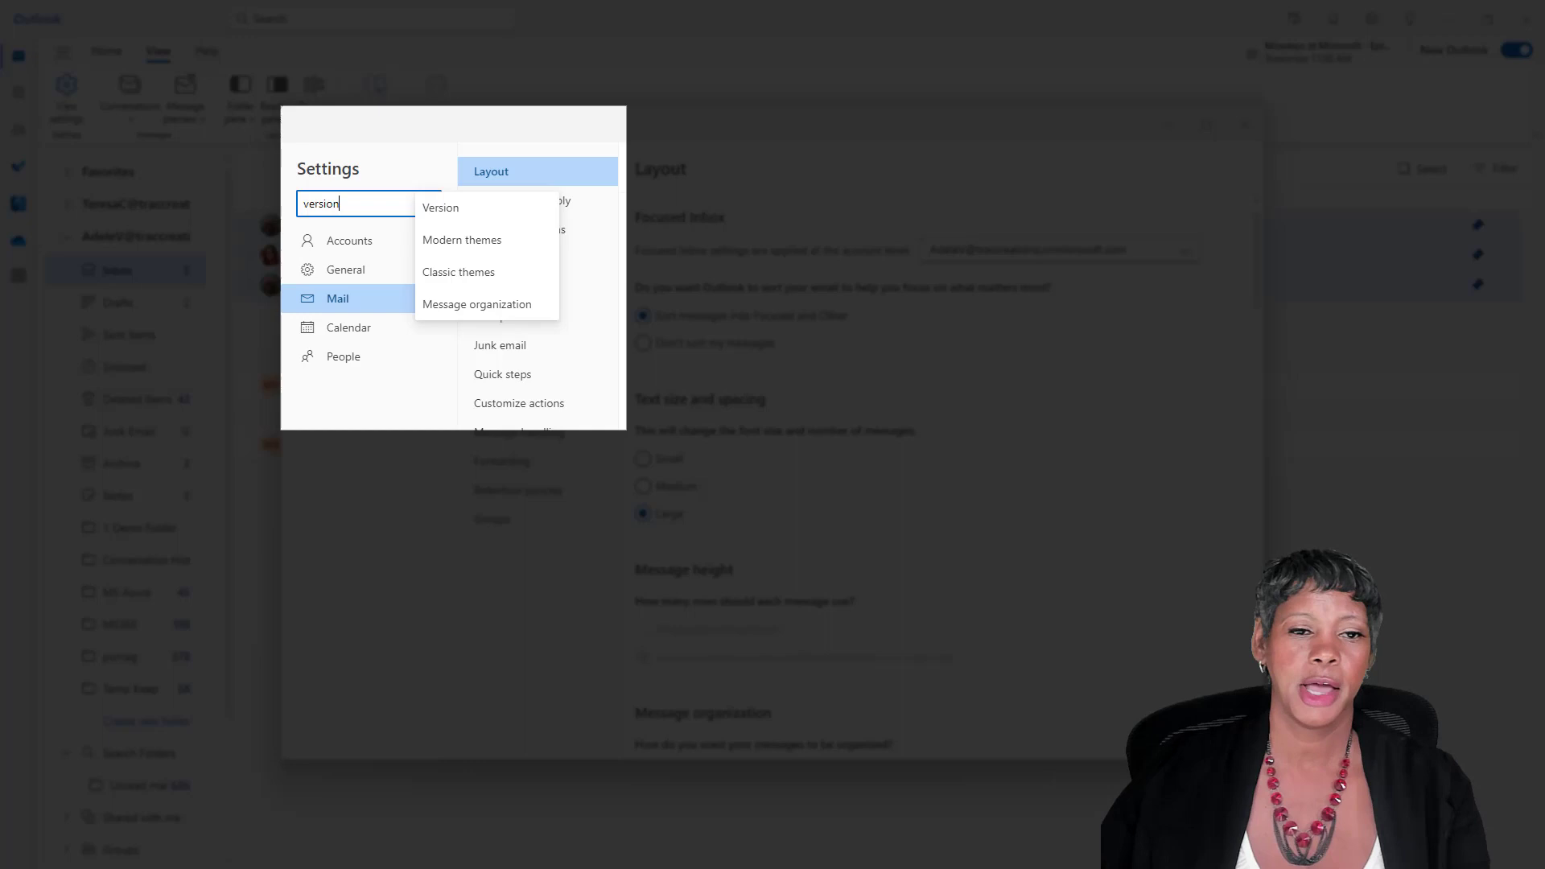
click(435, 211)
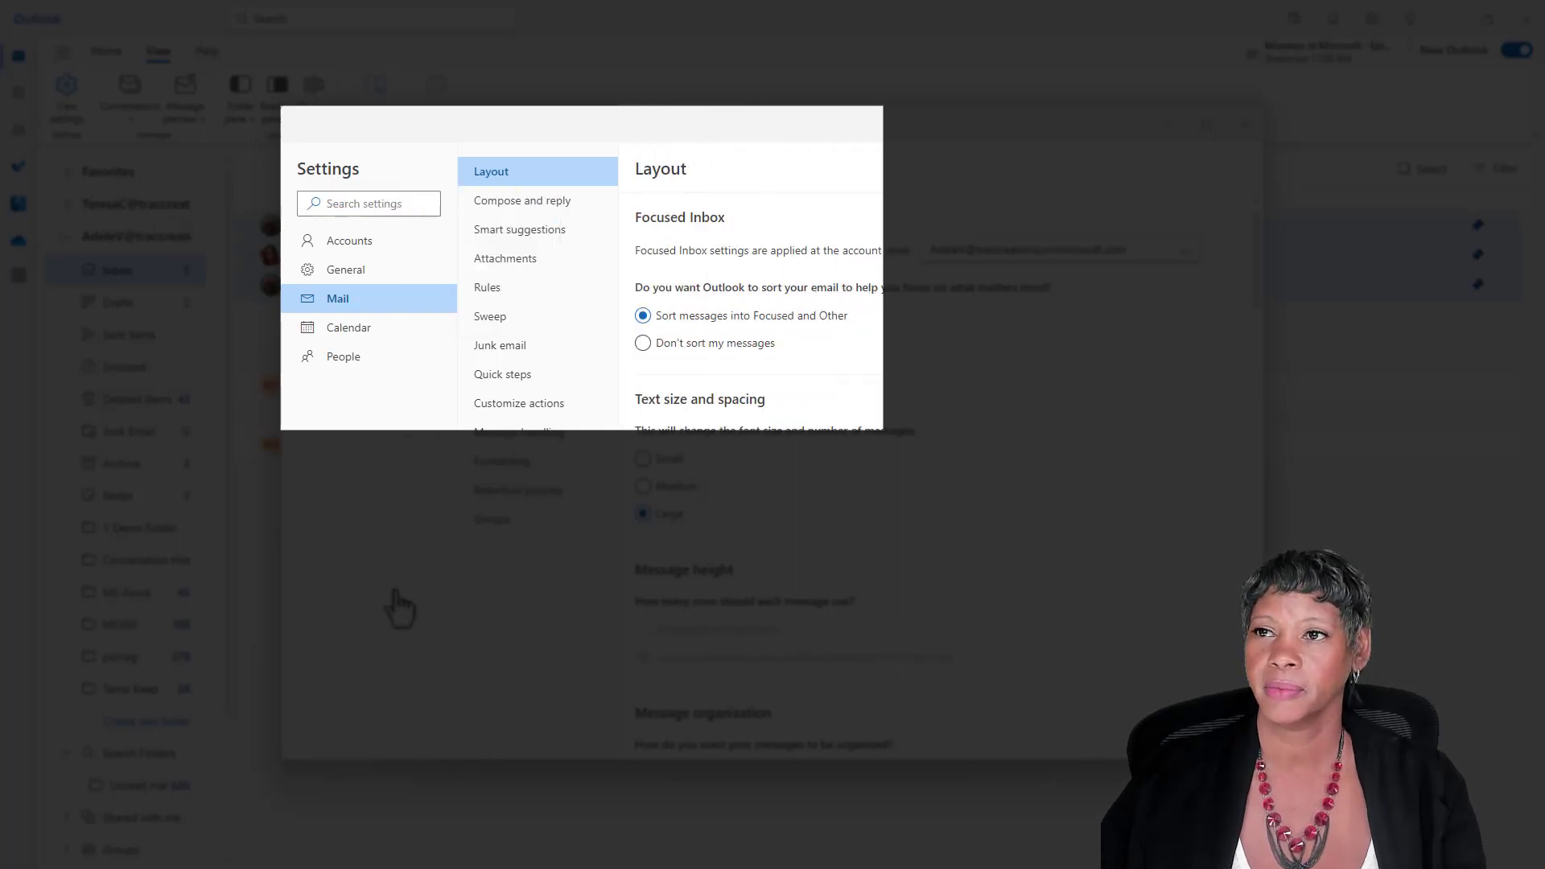